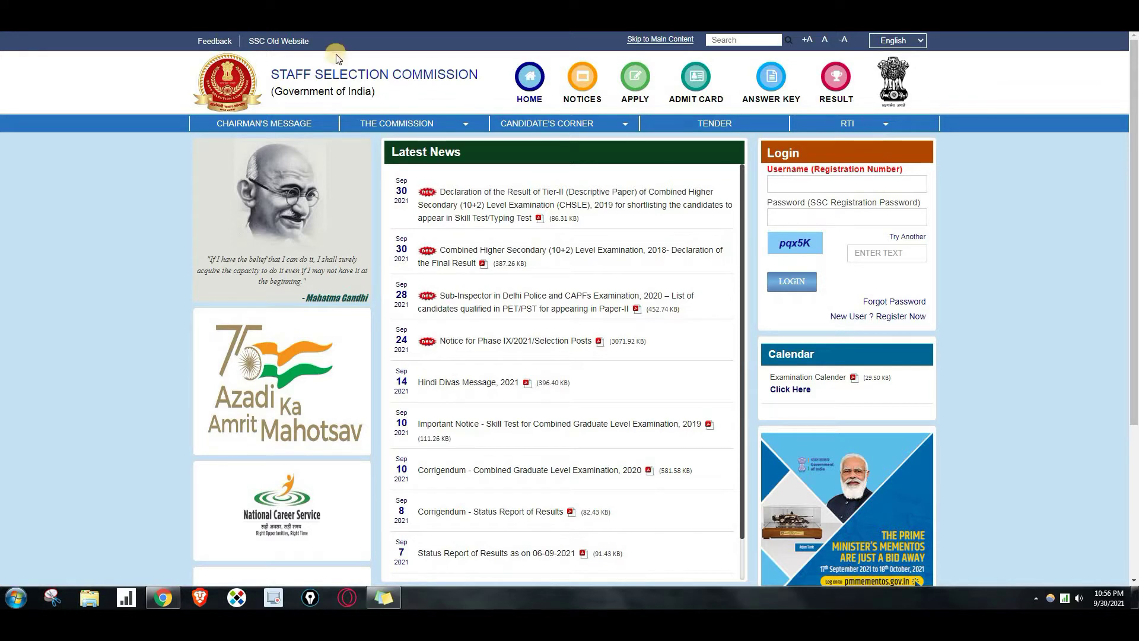
Step: Open the new user registration form from the login section of the Staff Selection Commission home page
drag(273, 74, 478, 76)
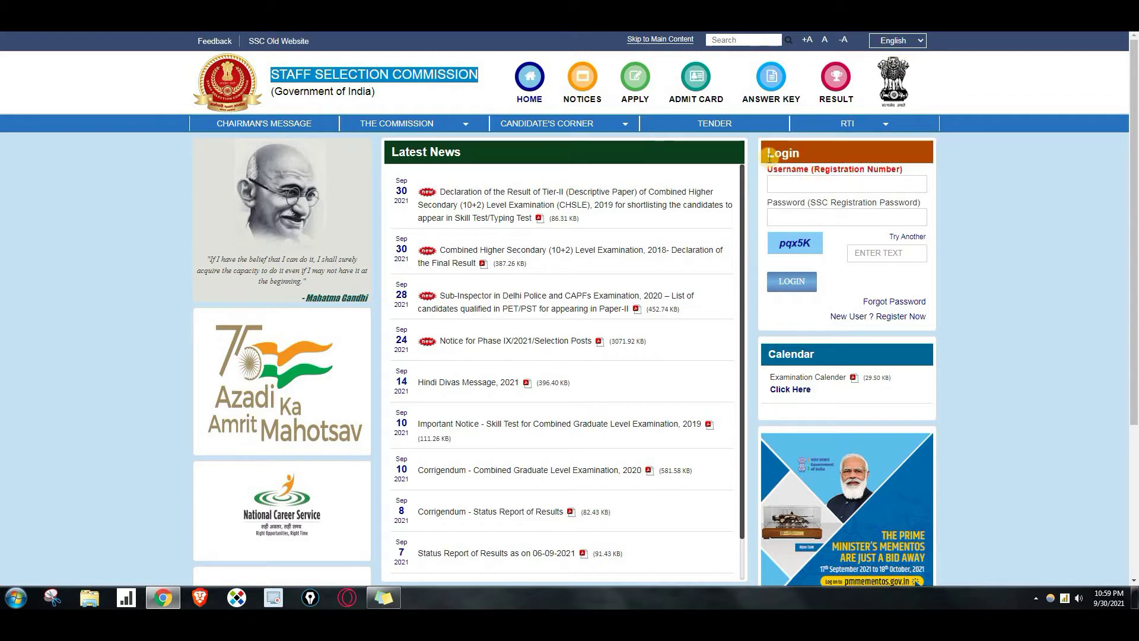
drag(766, 156, 806, 156)
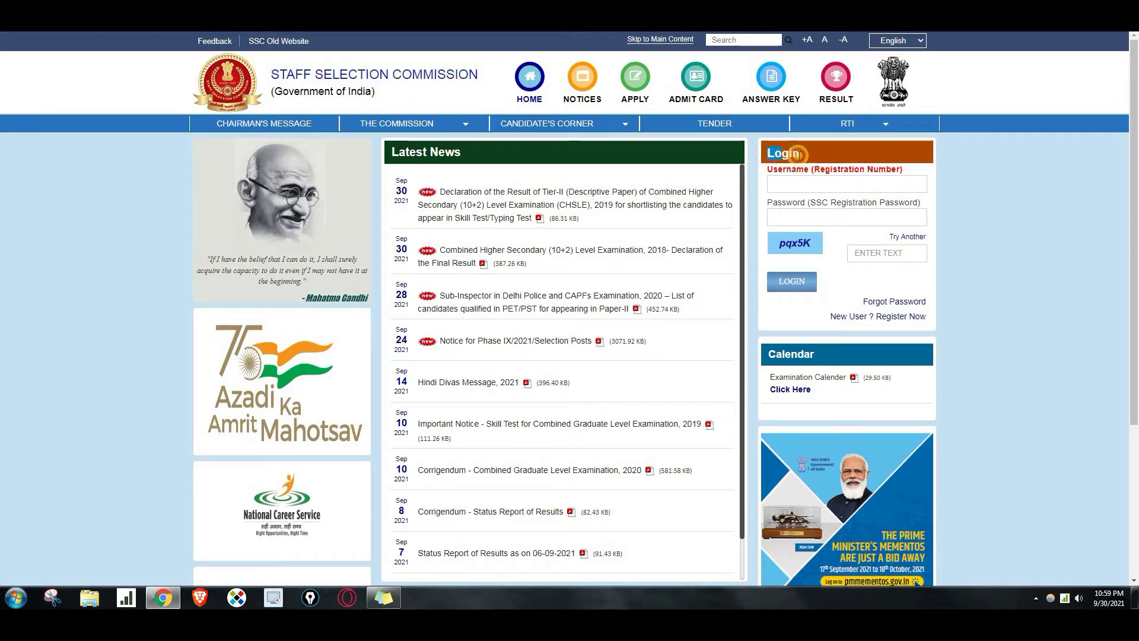
click(784, 184)
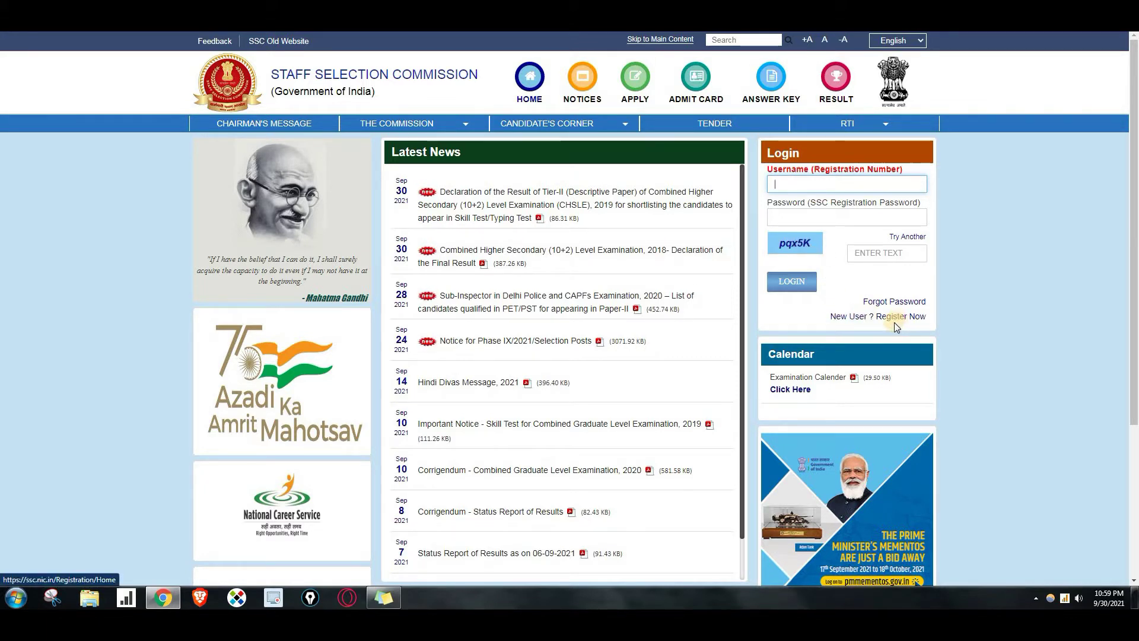
click(864, 318)
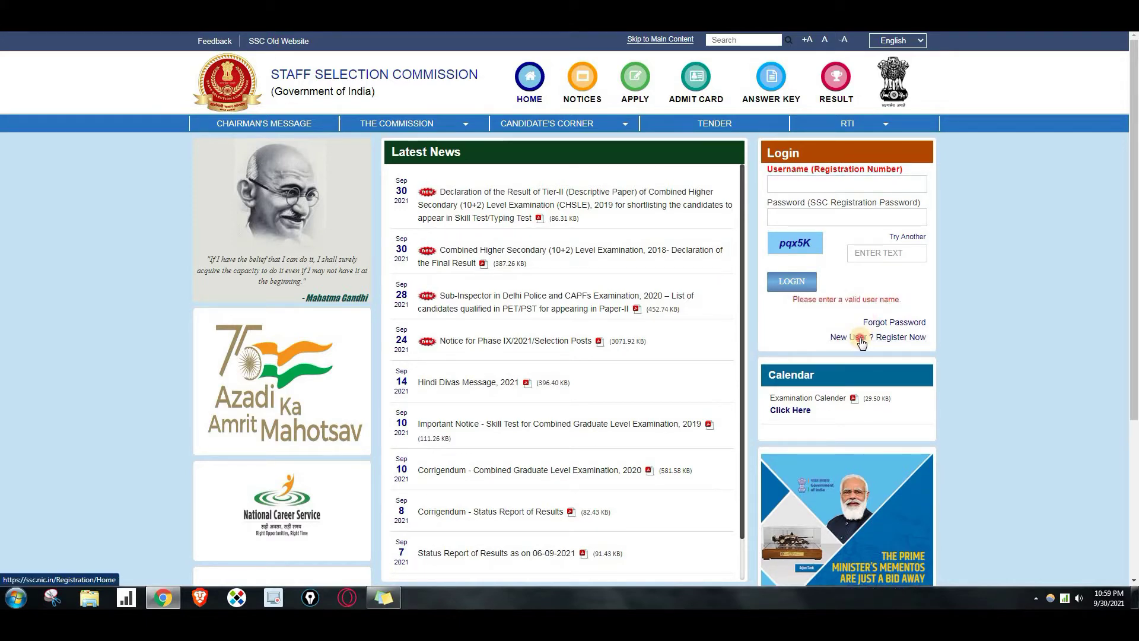
click(861, 338)
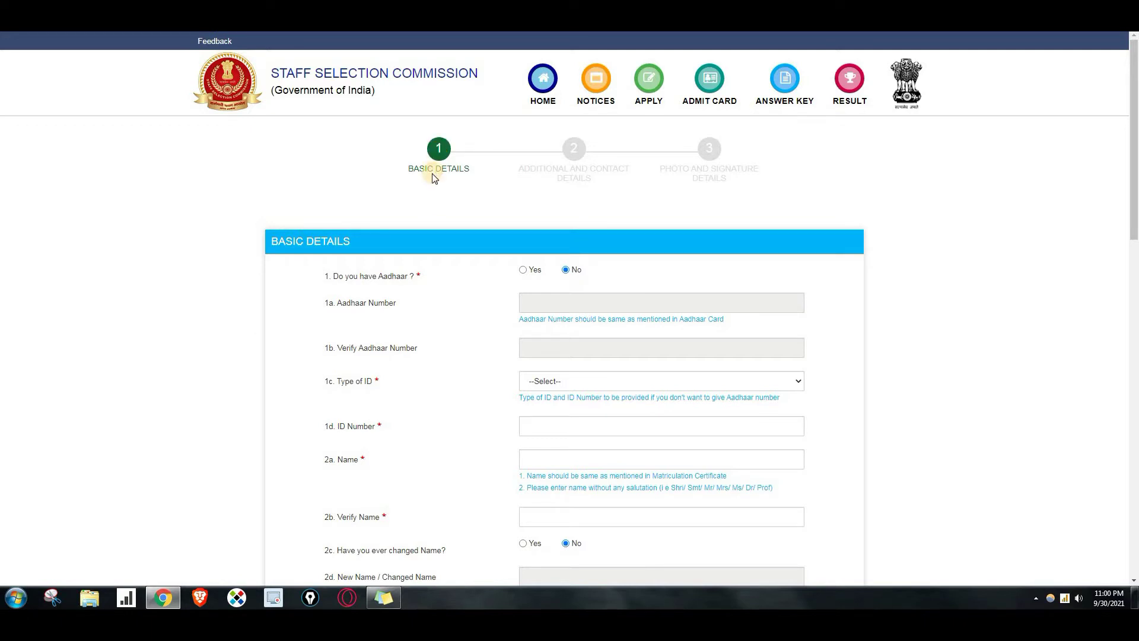
Step: Answer Yes to having Aadhaar in the basic details and go through the Aadhaar number and verification fields
drag(407, 170, 483, 178)
click(479, 189)
scroll(478, 189, down, 2)
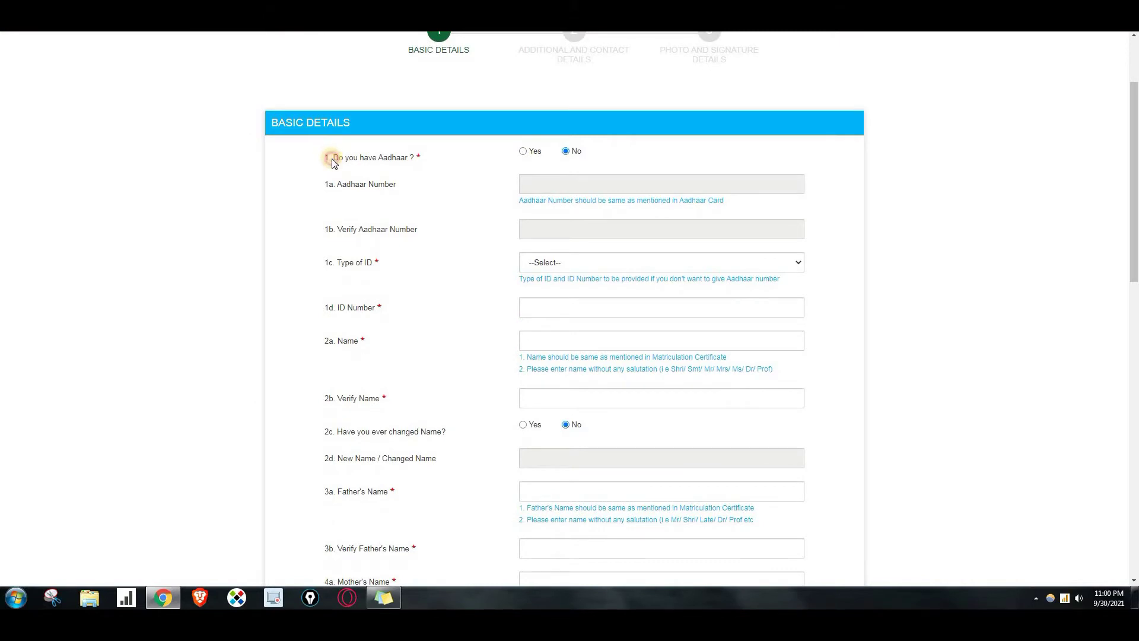
drag(330, 159, 429, 158)
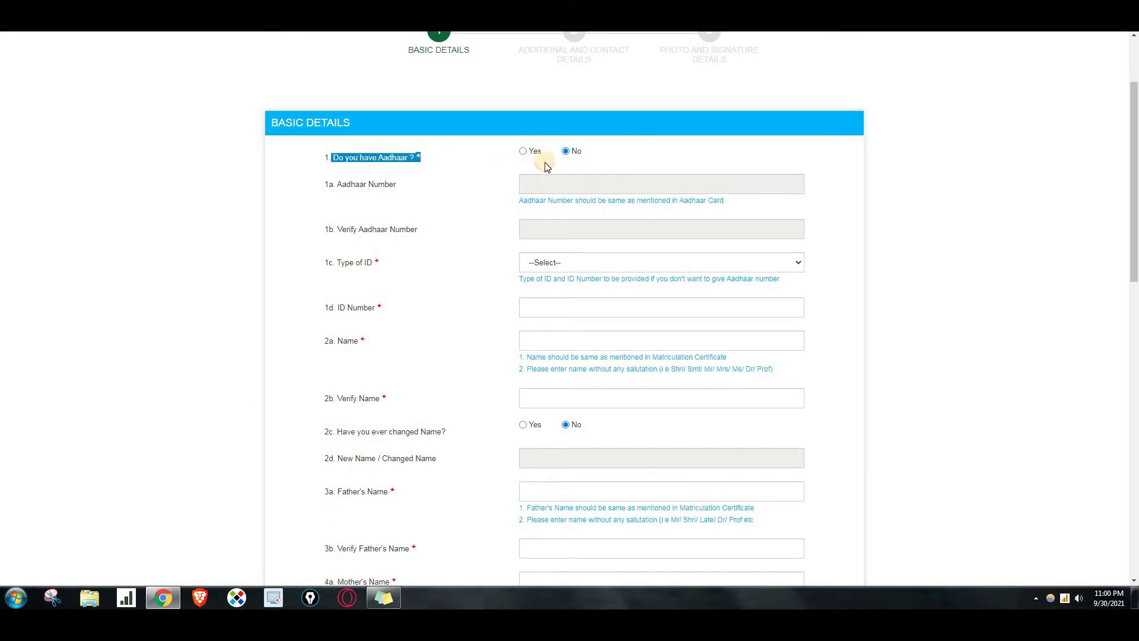
click(679, 156)
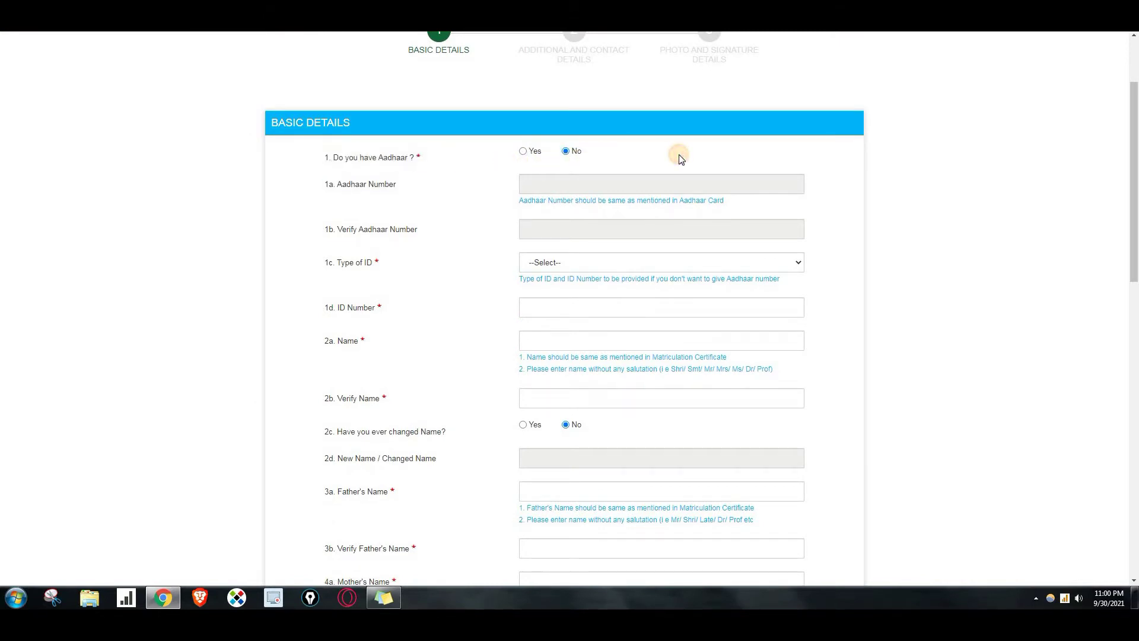
click(525, 153)
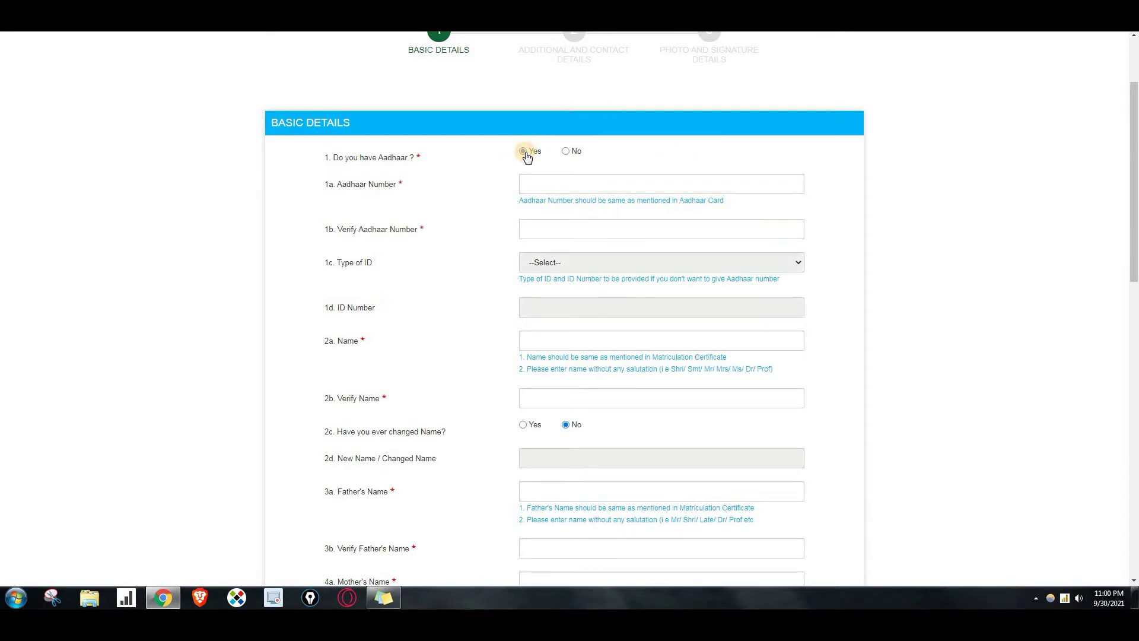
click(541, 187)
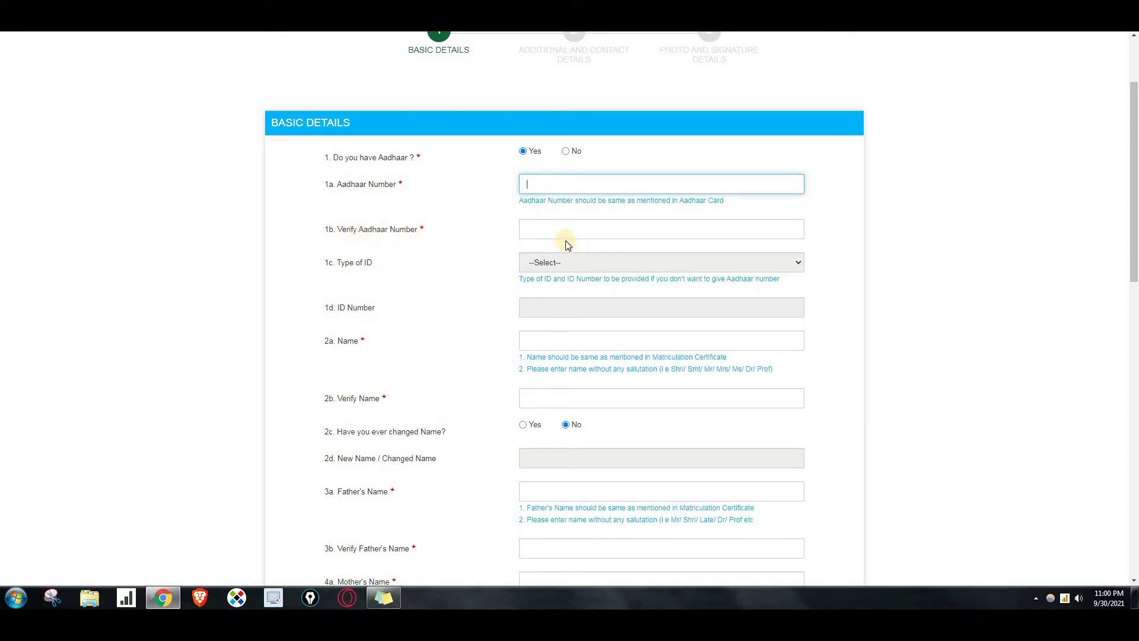
click(545, 229)
click(533, 192)
click(528, 230)
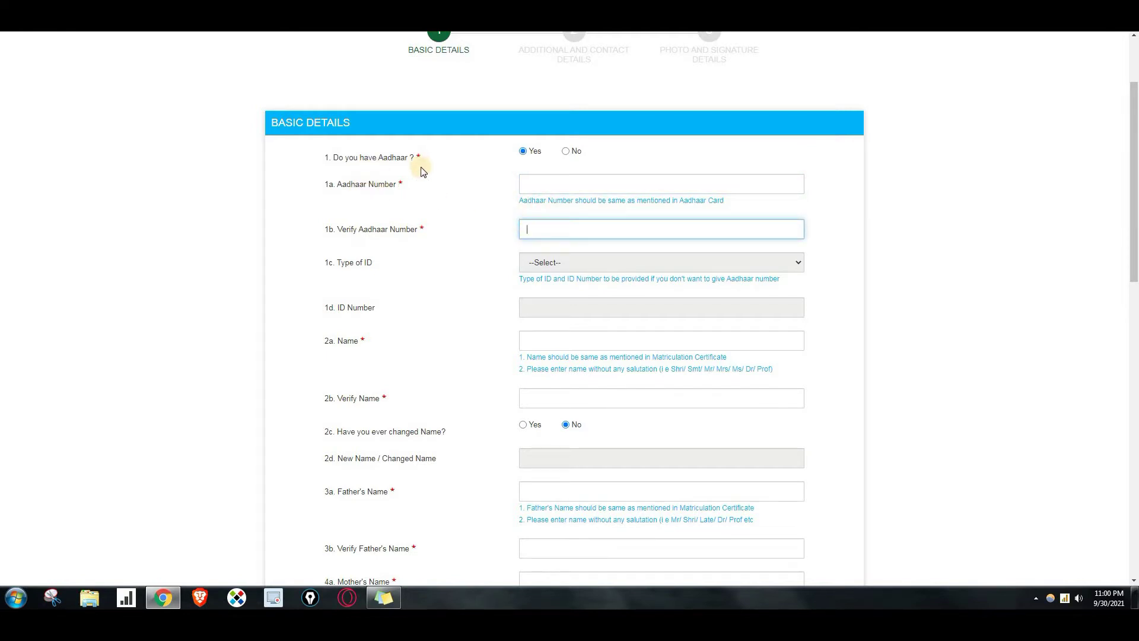
Step: Switch the Aadhaar answer to No to view the alternative ID types, and set it back to Yes
click(566, 152)
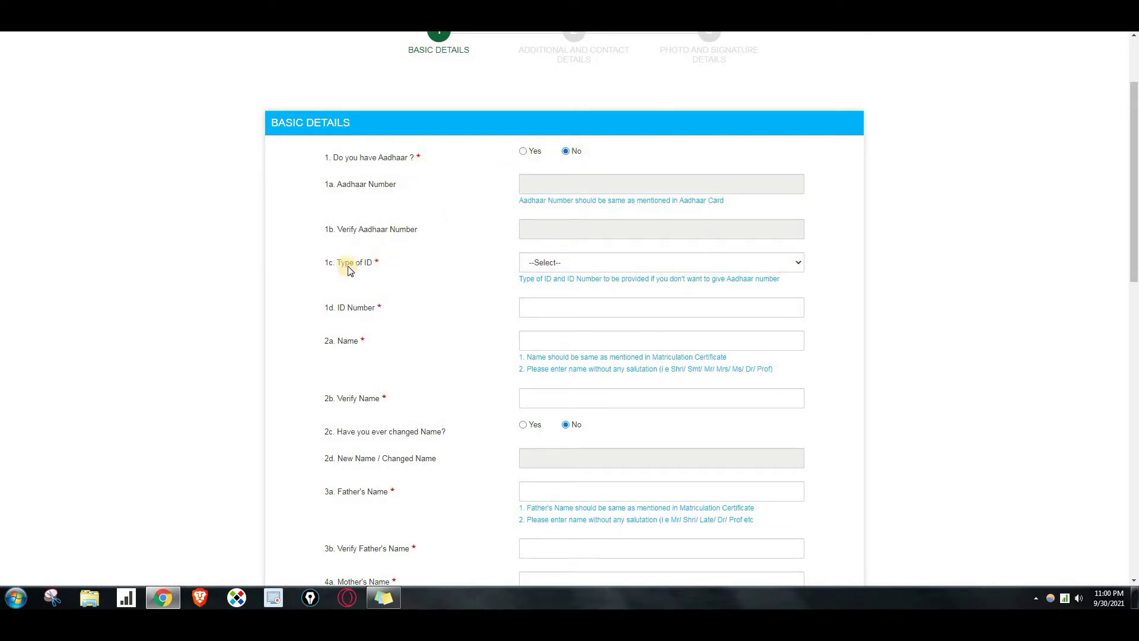
click(587, 266)
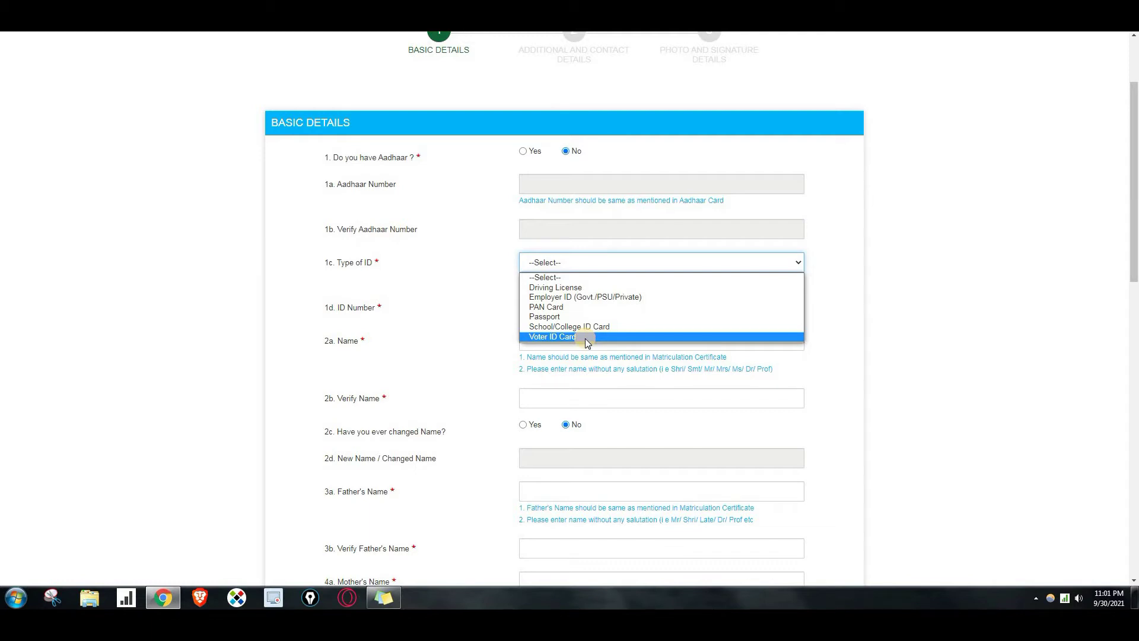
click(489, 298)
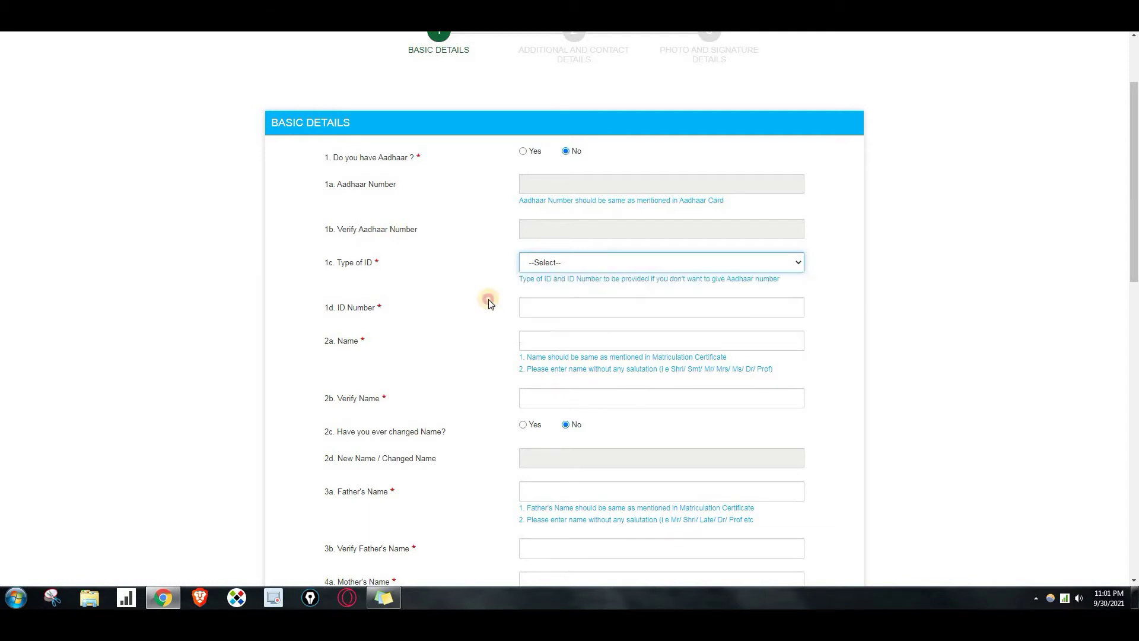
click(521, 153)
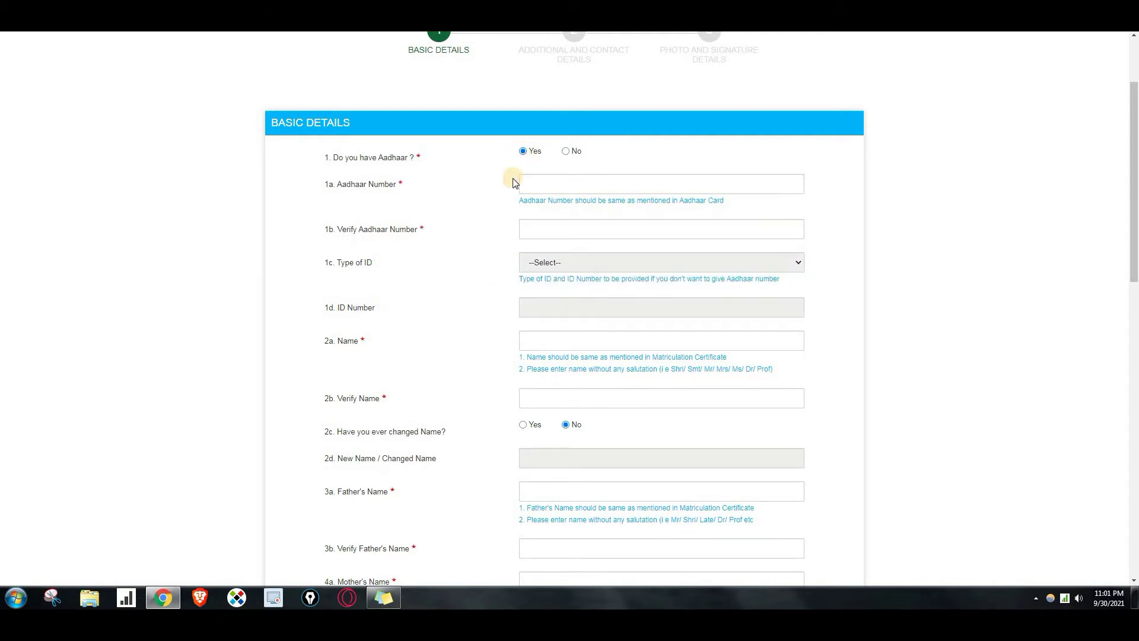
Step: Examine the candidate name field, its matriculation certificate instruction and the name verification field
scroll(507, 284, down, 1)
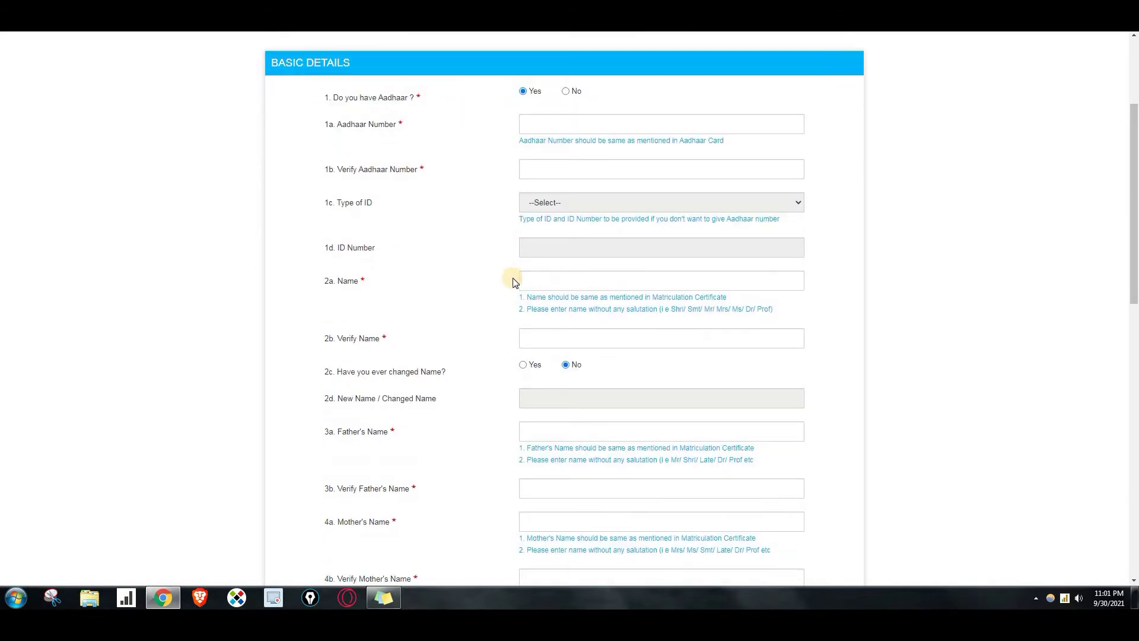
scroll(504, 279, down, 1)
click(539, 225)
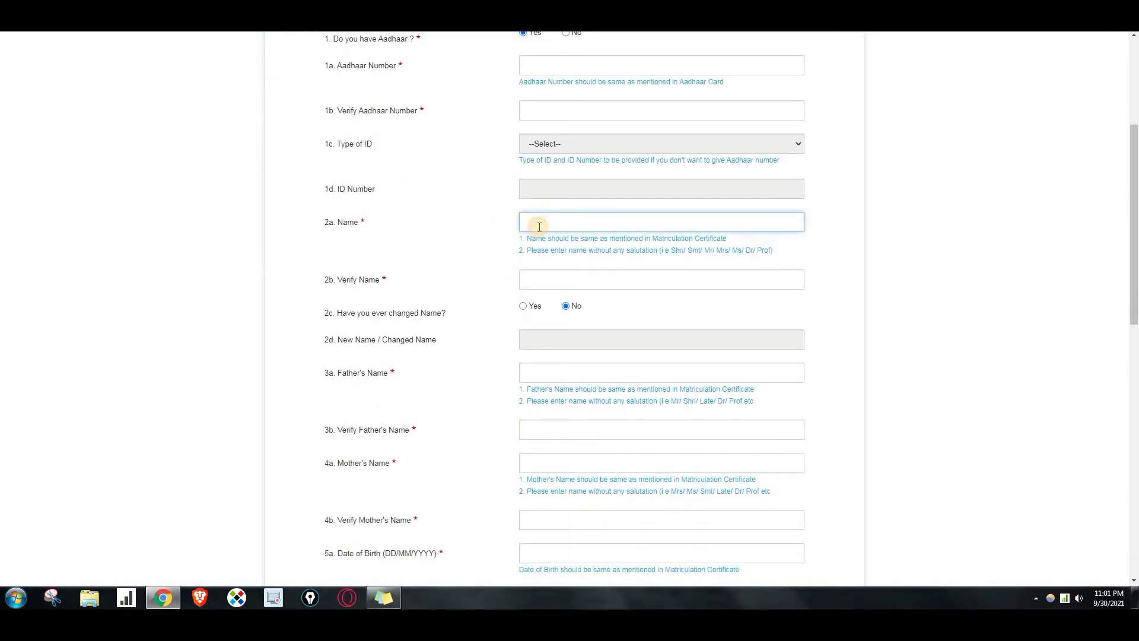
drag(532, 239, 726, 246)
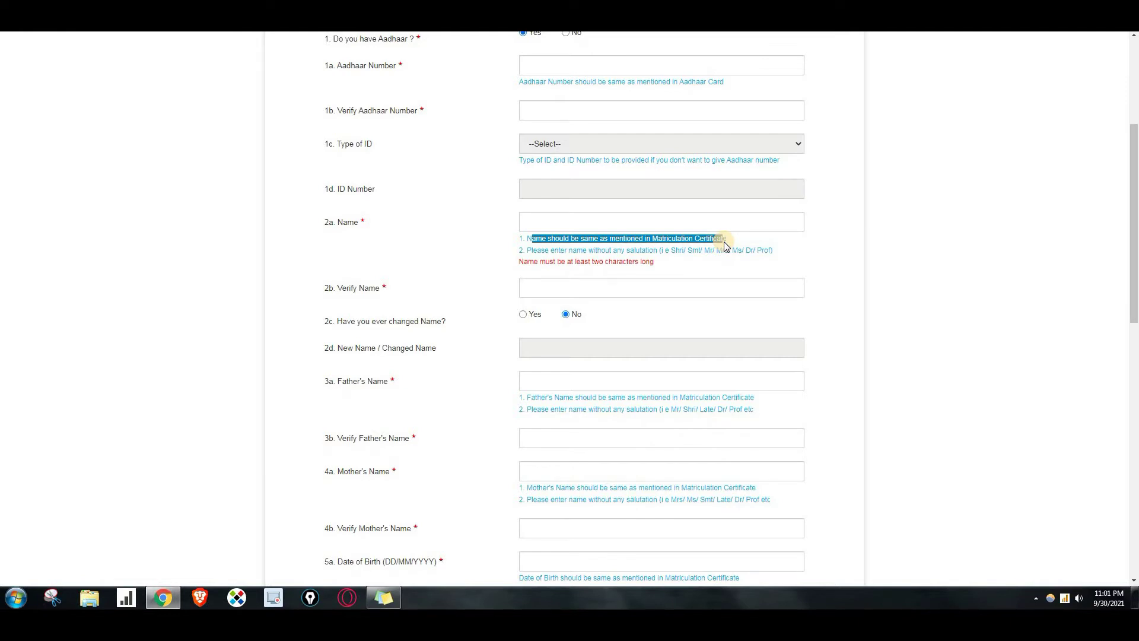
click(652, 221)
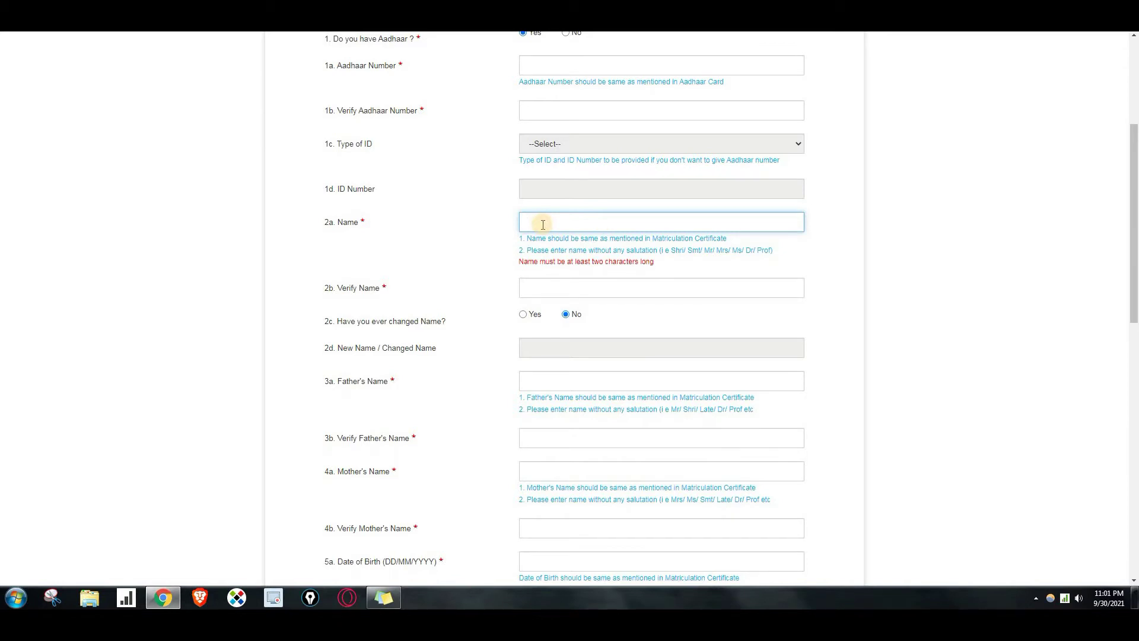
click(542, 288)
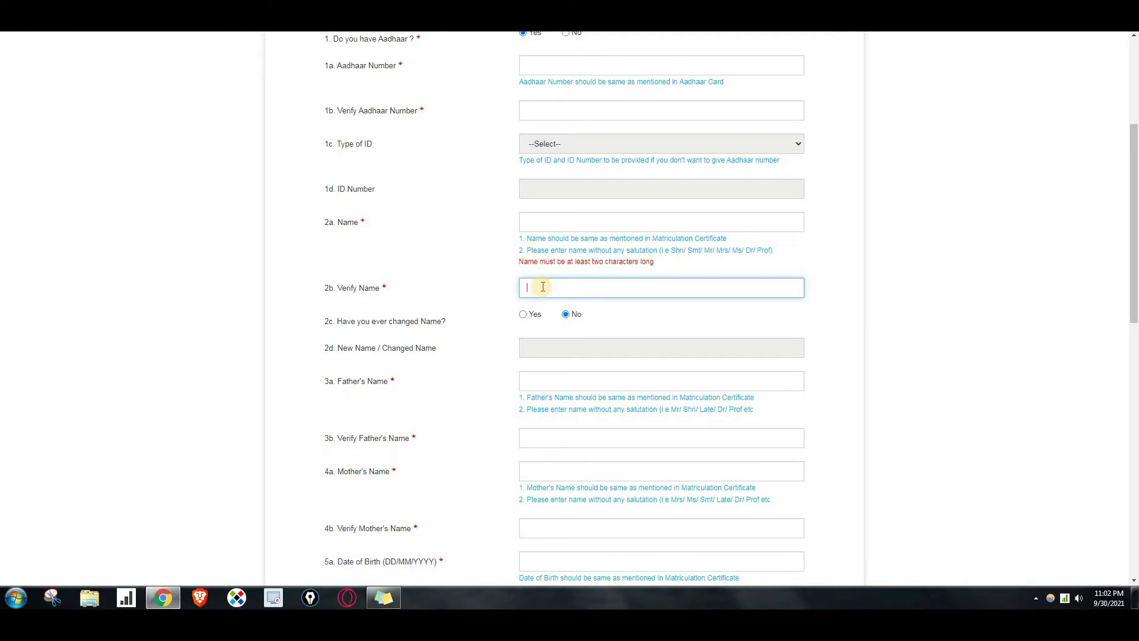
Step: Try the Yes answer to the changed-name question to check the new name field, and return it to No
scroll(542, 286, down, 2)
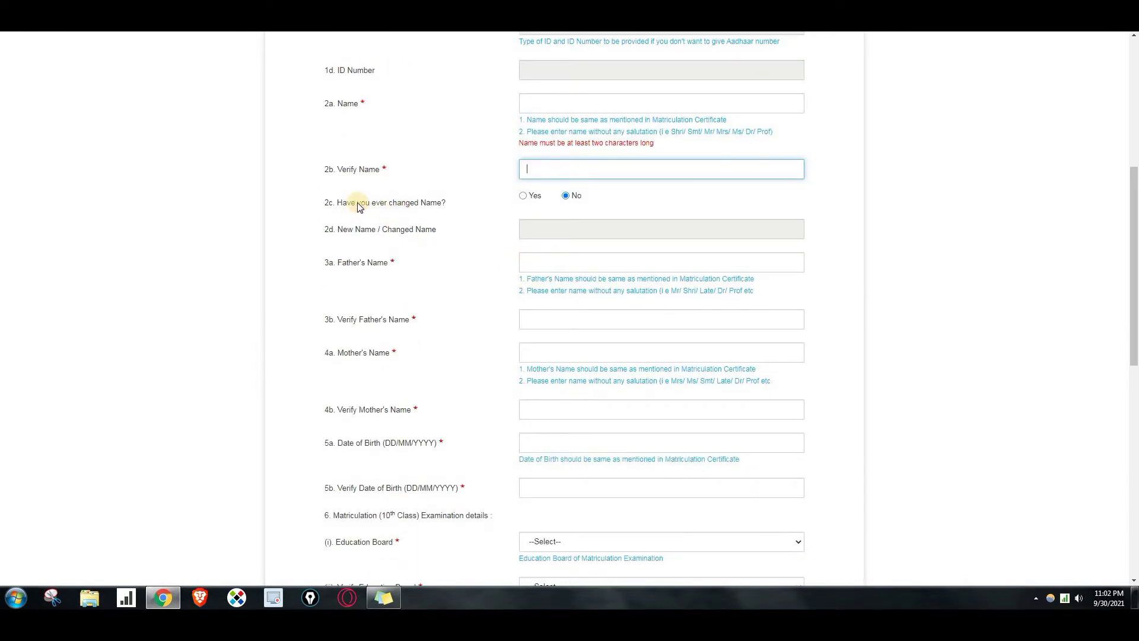
drag(357, 203, 416, 205)
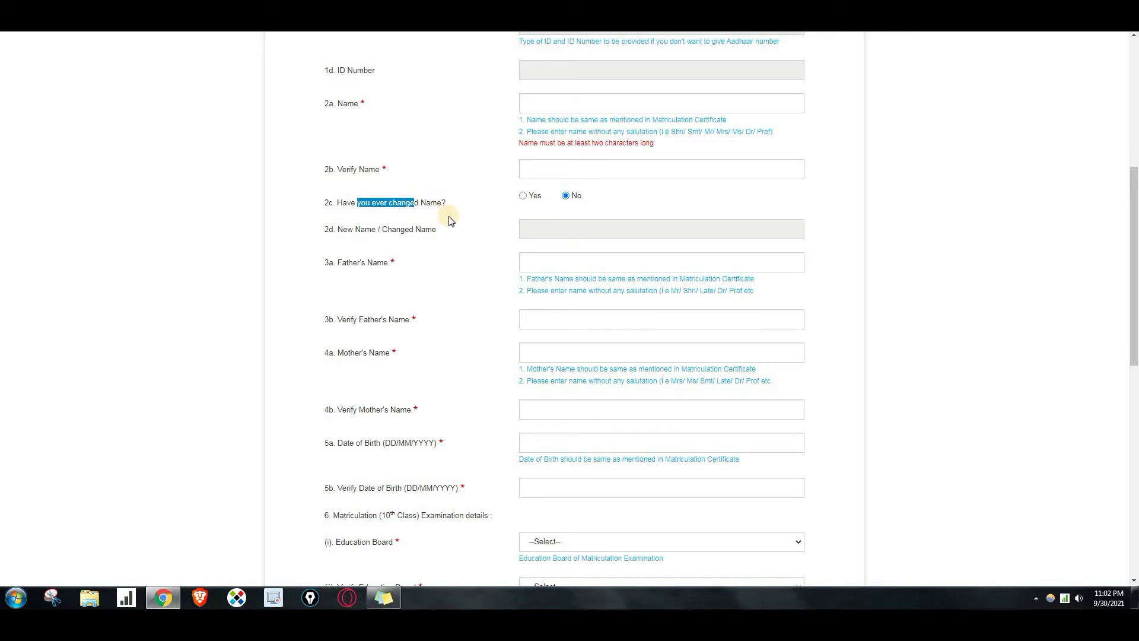
click(556, 101)
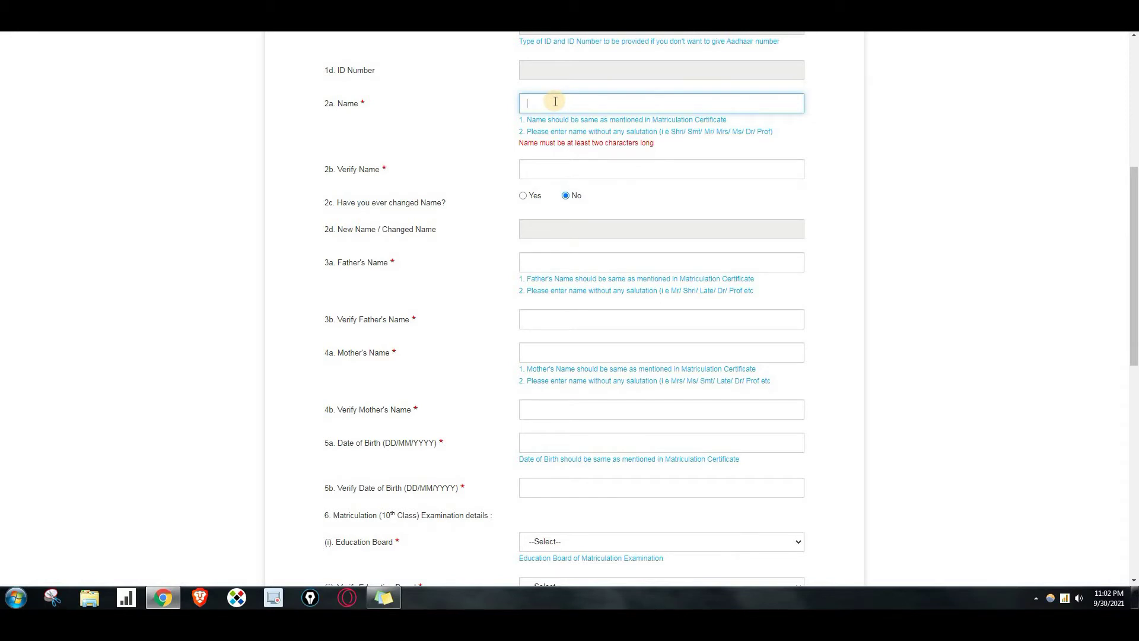
click(571, 201)
click(525, 196)
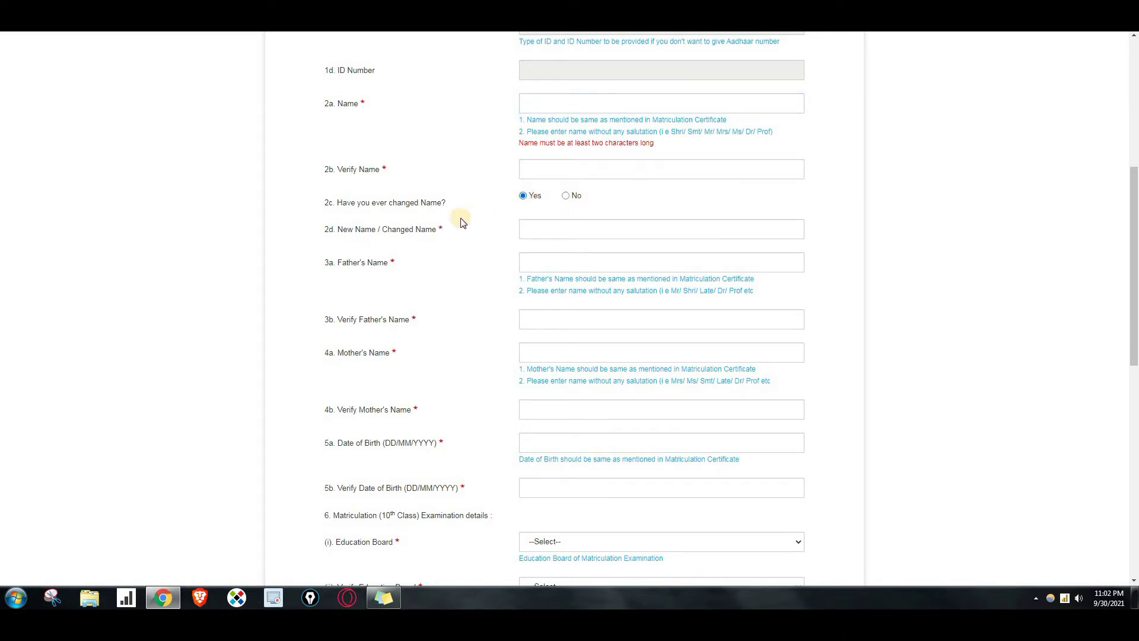
click(543, 226)
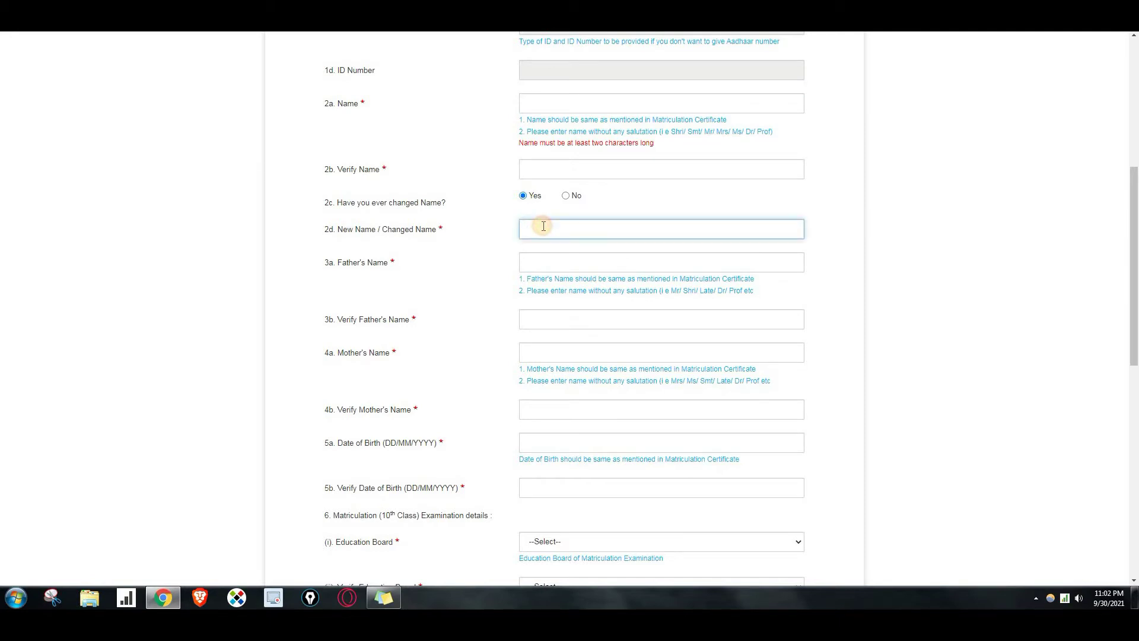
click(567, 198)
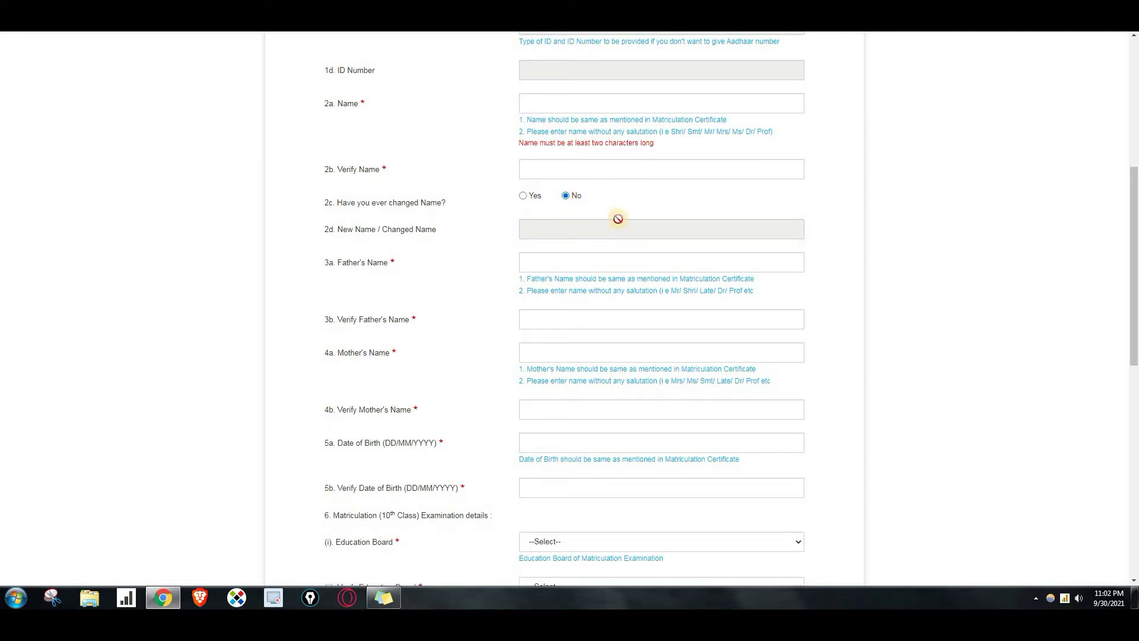
Step: Examine the father's name field, its certificate and salutation instructions, and the father's name verification field
scroll(539, 244, down, 2)
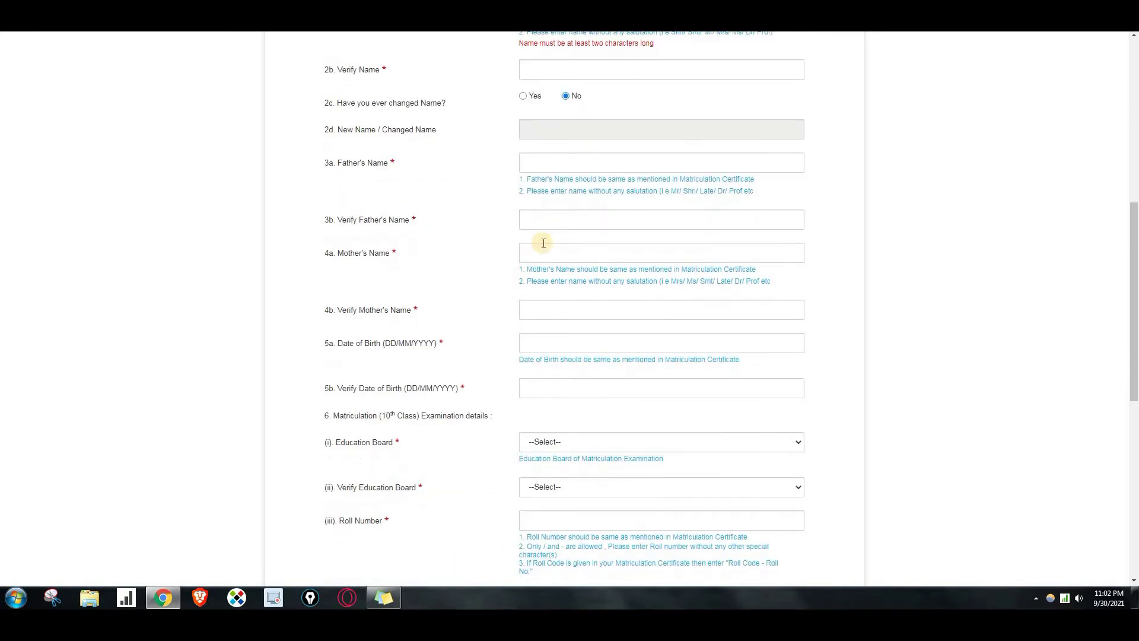
click(539, 144)
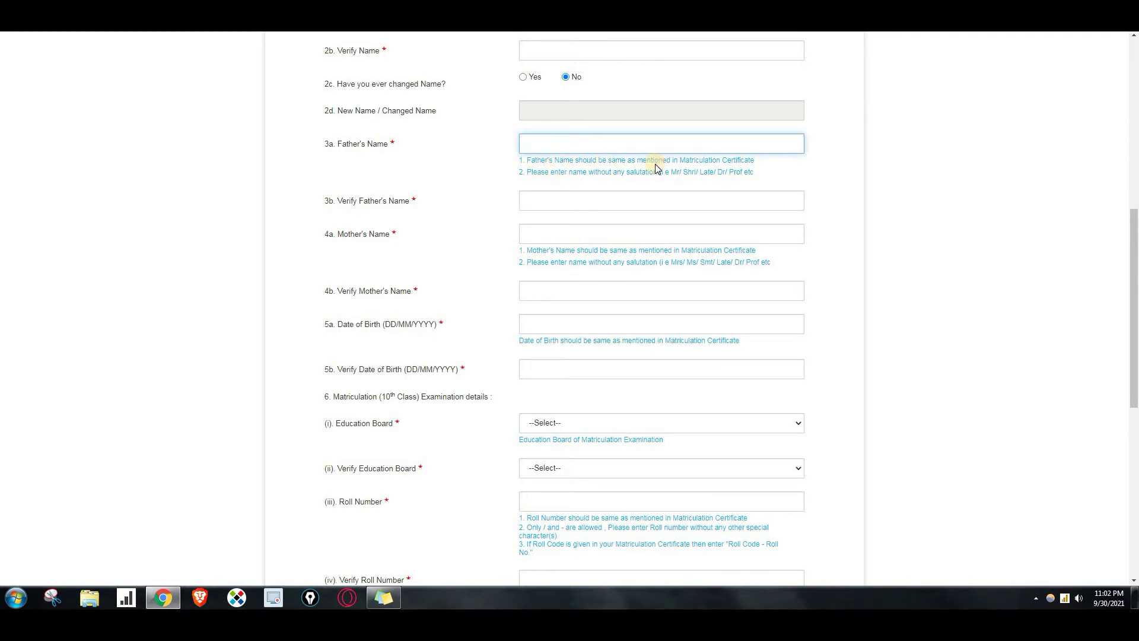
drag(677, 161, 762, 170)
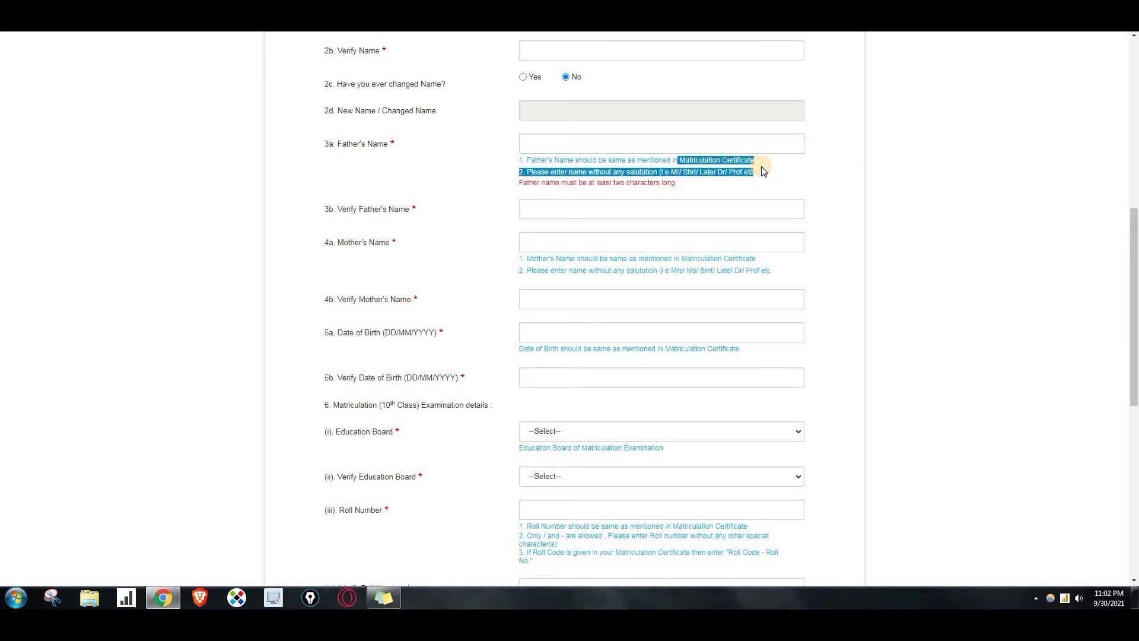
click(659, 137)
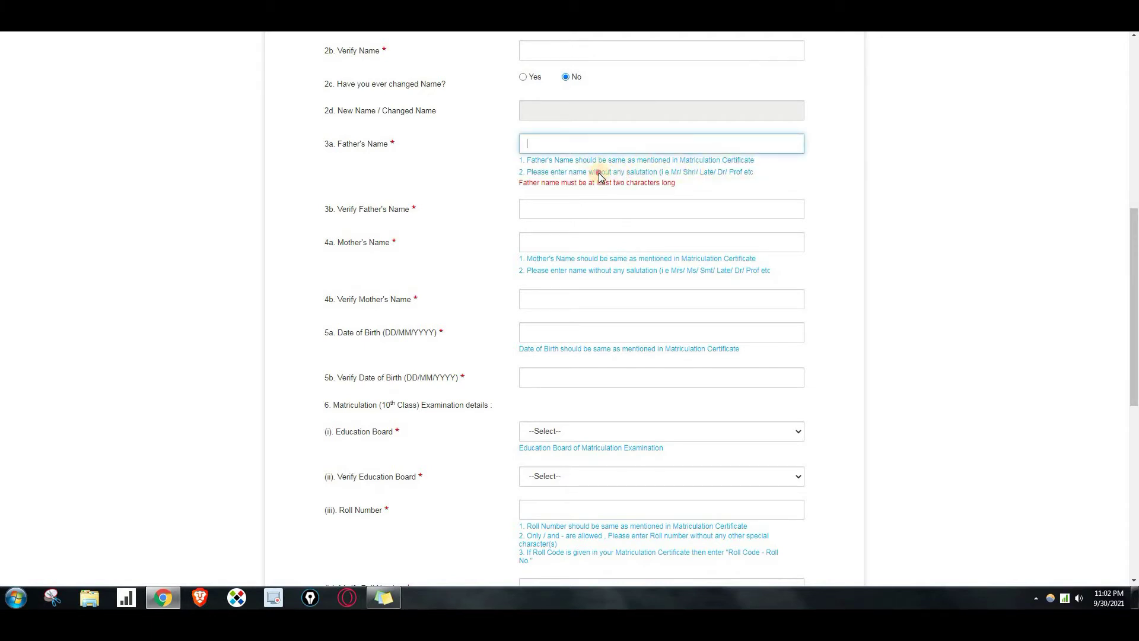
drag(598, 172, 665, 172)
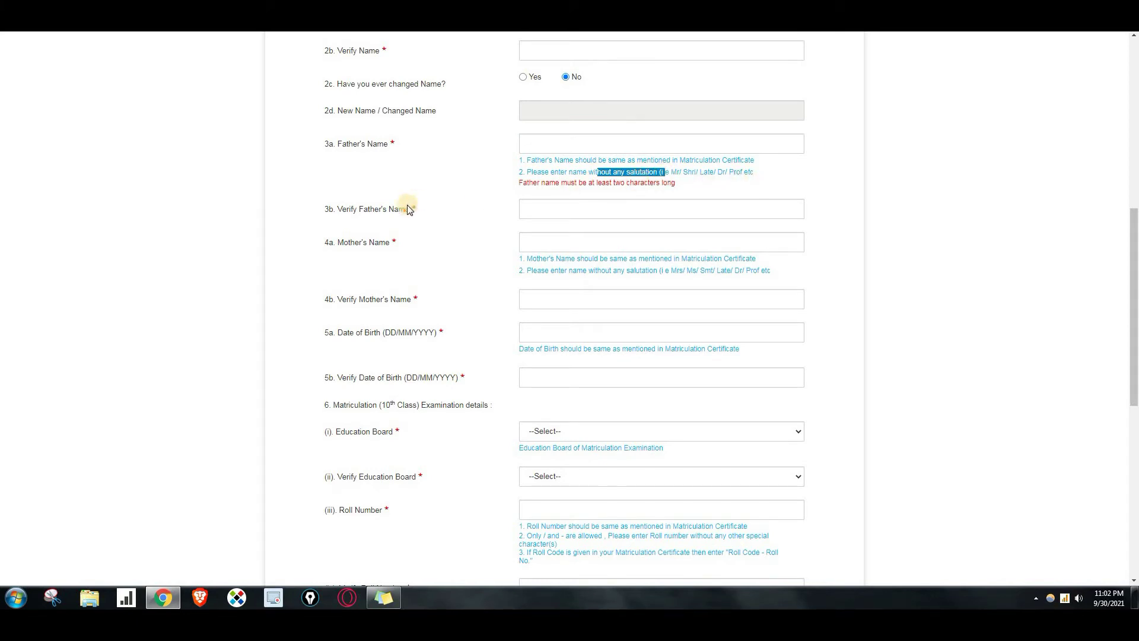
drag(333, 210, 420, 218)
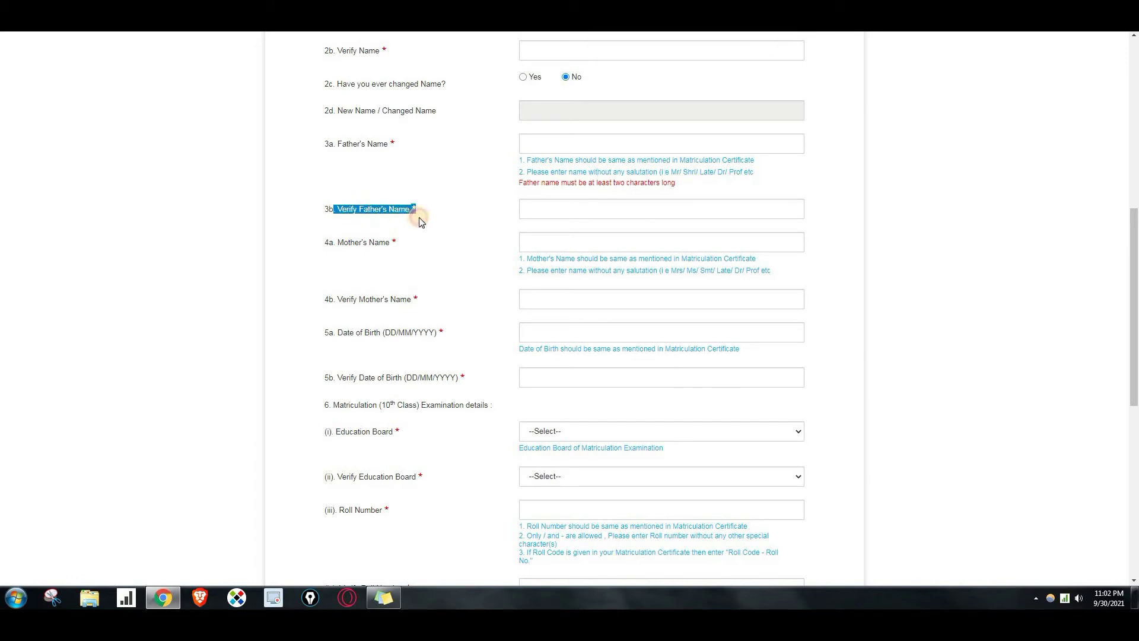
click(529, 205)
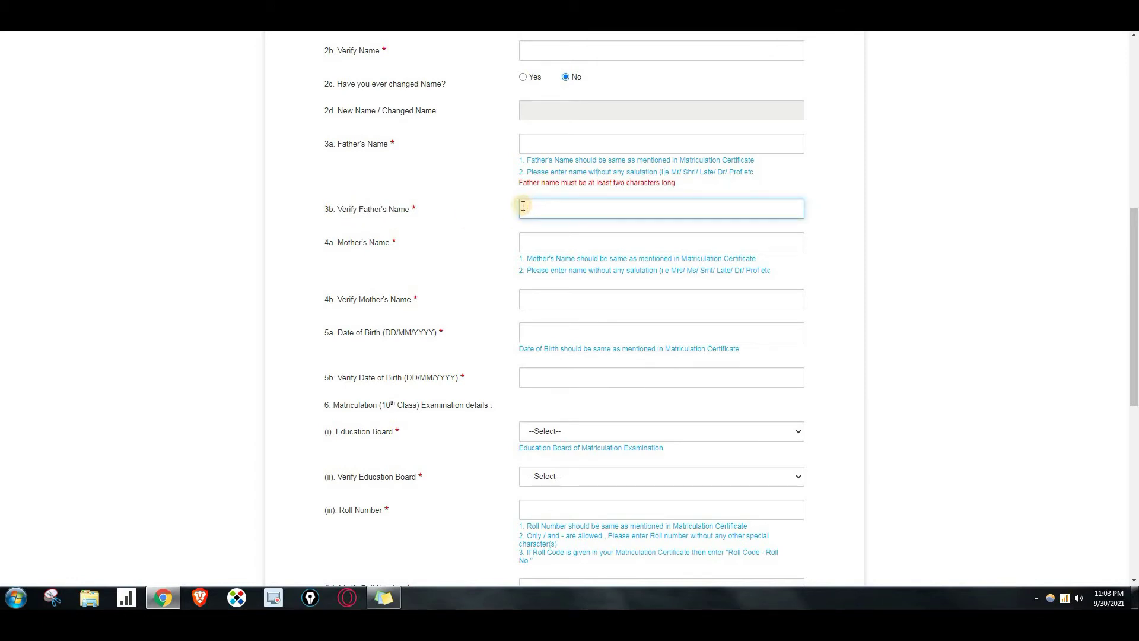
Step: Examine the mother's name field, its matriculation certificate and salutation instructions, and the mother's name verification field
scroll(407, 228, down, 1)
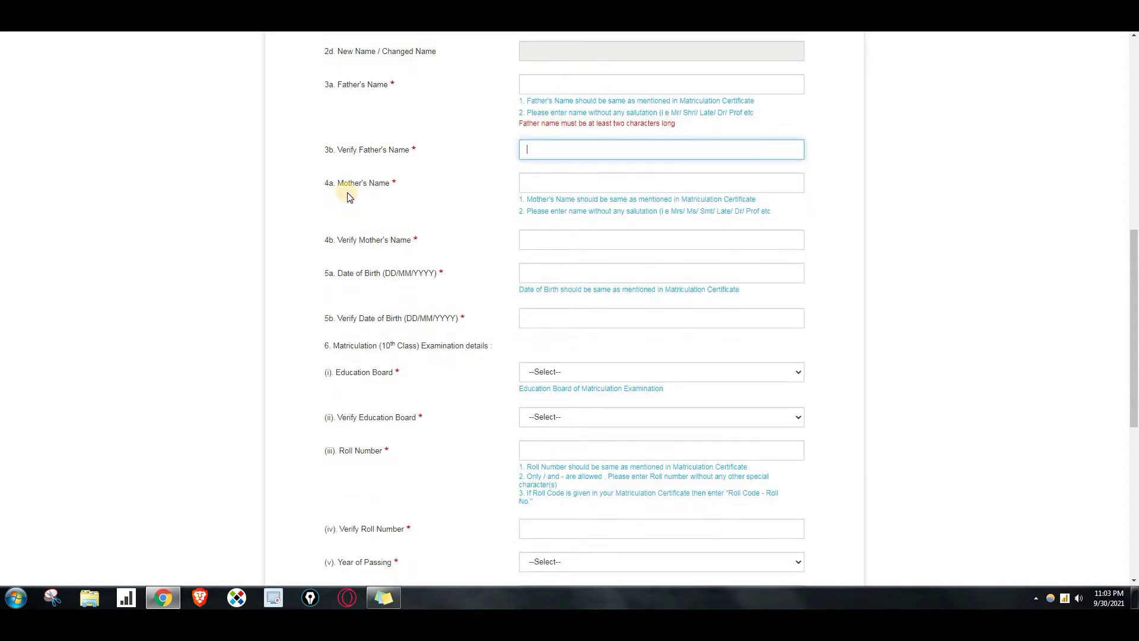
click(537, 187)
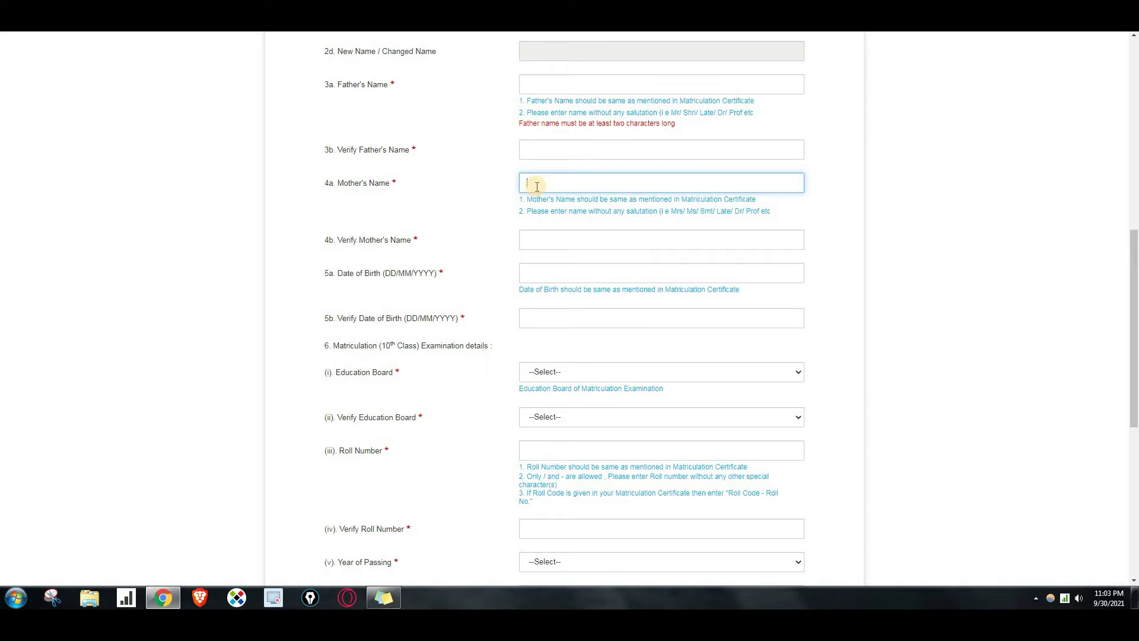
click(680, 199)
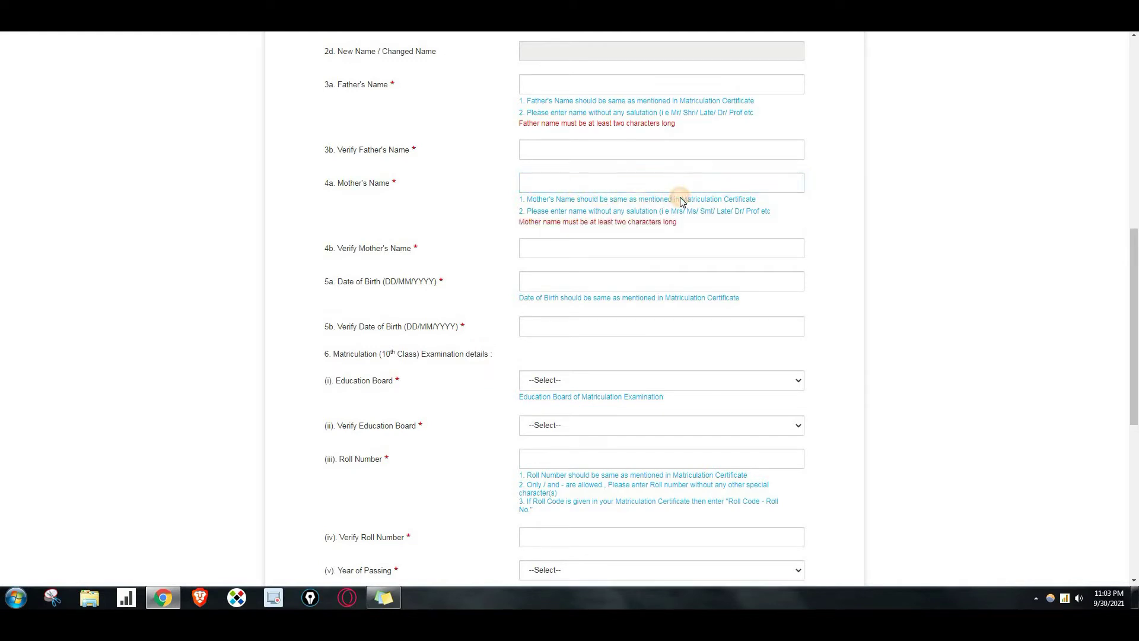
drag(680, 200, 748, 206)
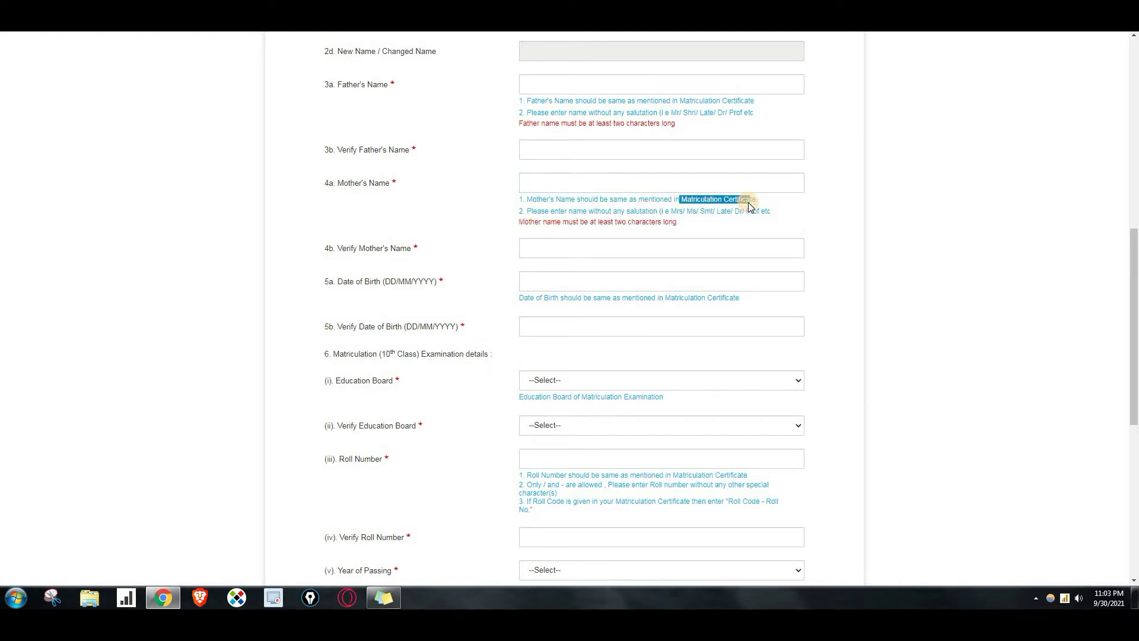
drag(613, 212, 659, 211)
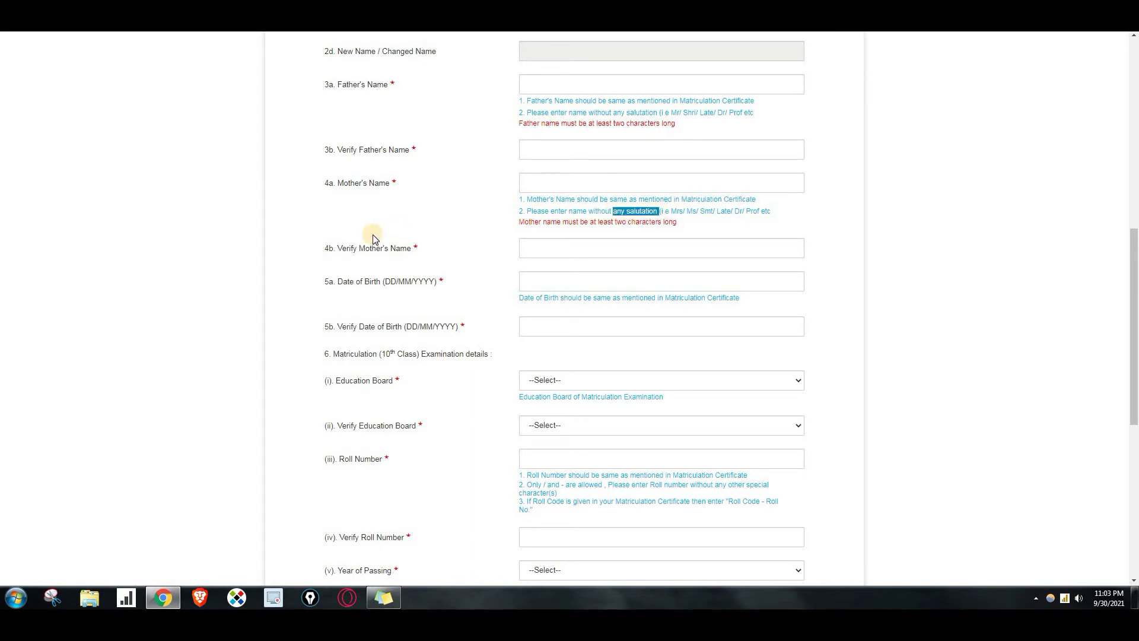
click(536, 247)
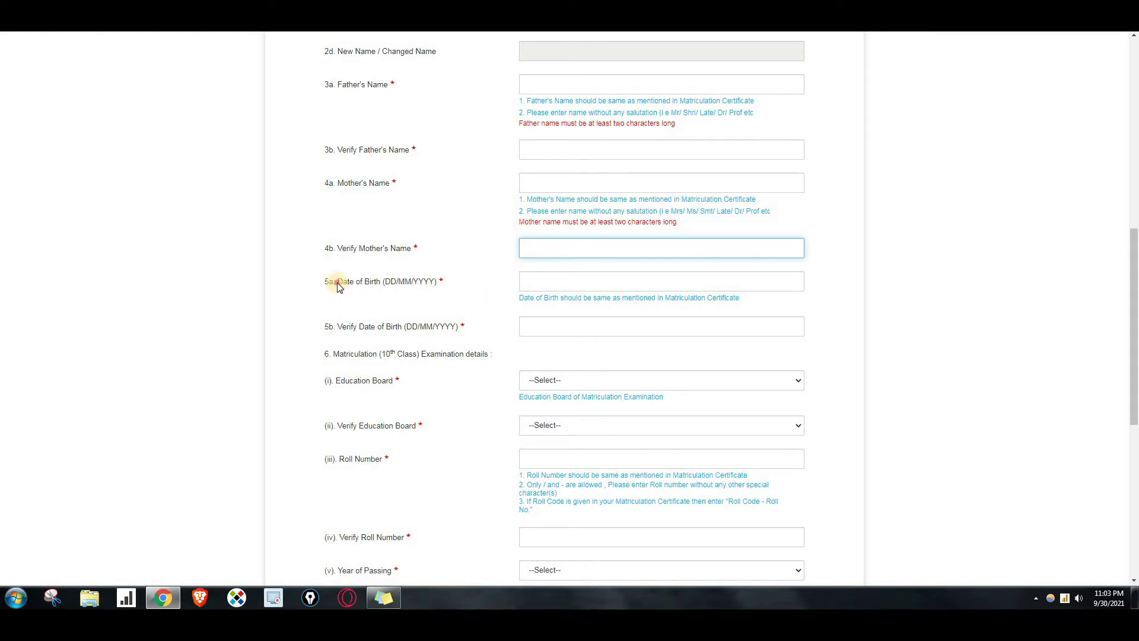
Step: Examine the date of birth field, its DD/MM/YYYY format and certificate instruction, and the calendar of the date of birth verification field
drag(338, 286, 424, 293)
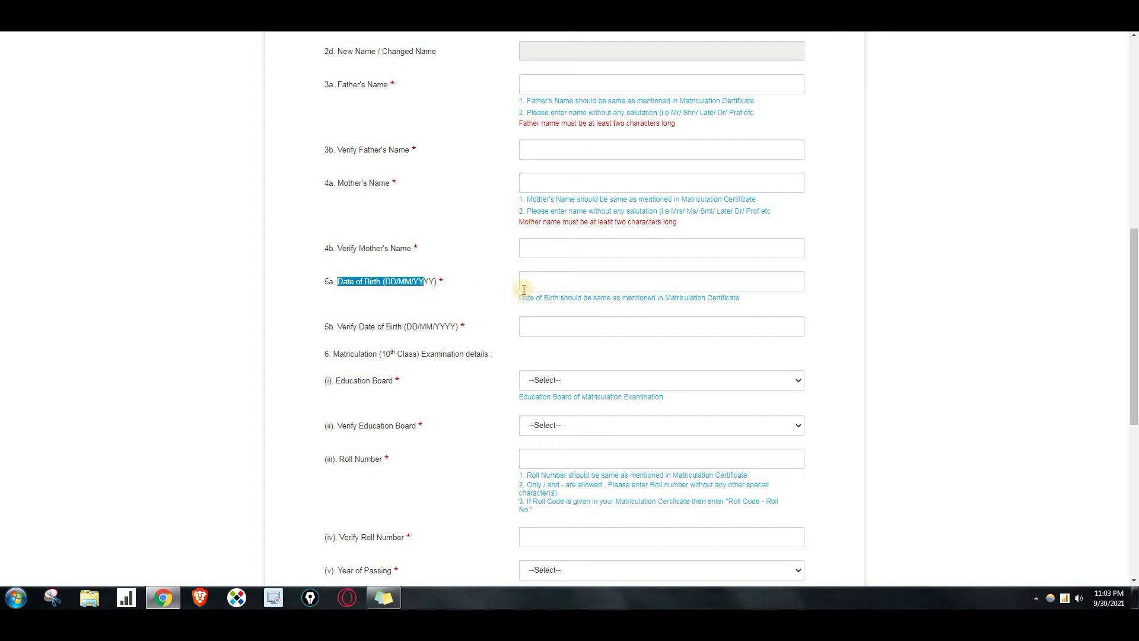
drag(550, 299, 740, 303)
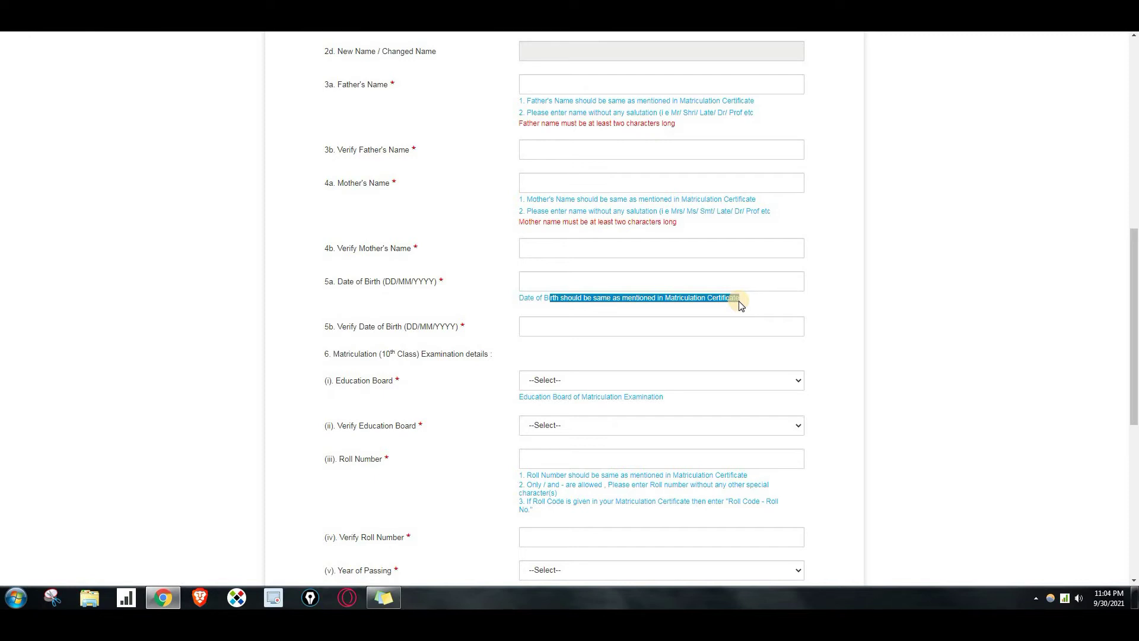
click(628, 281)
click(582, 321)
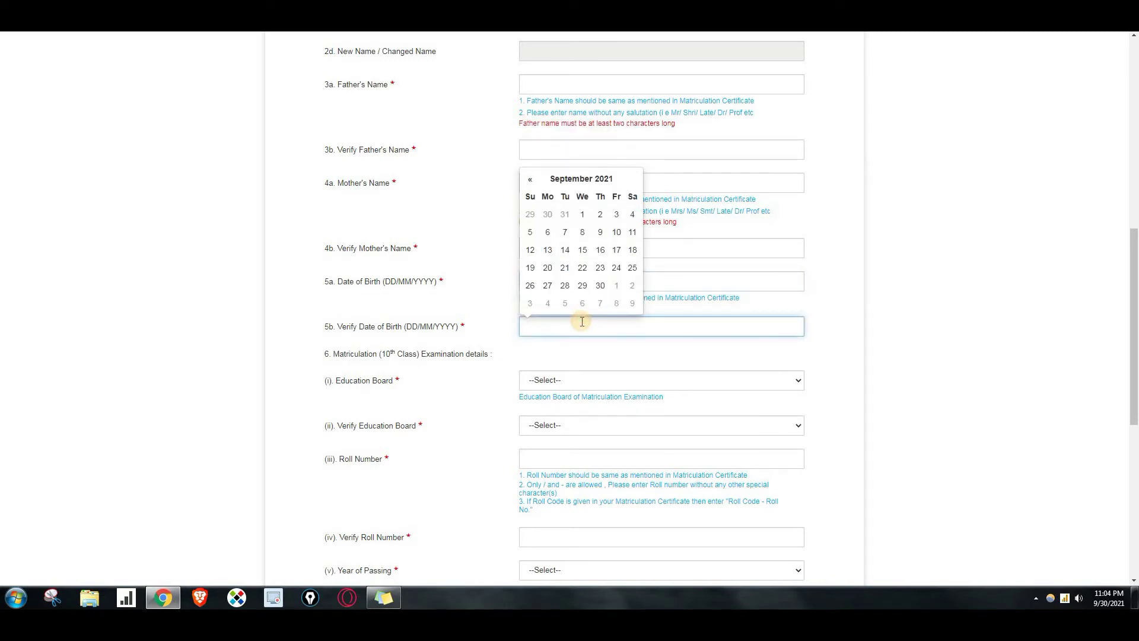
scroll(469, 350, down, 1)
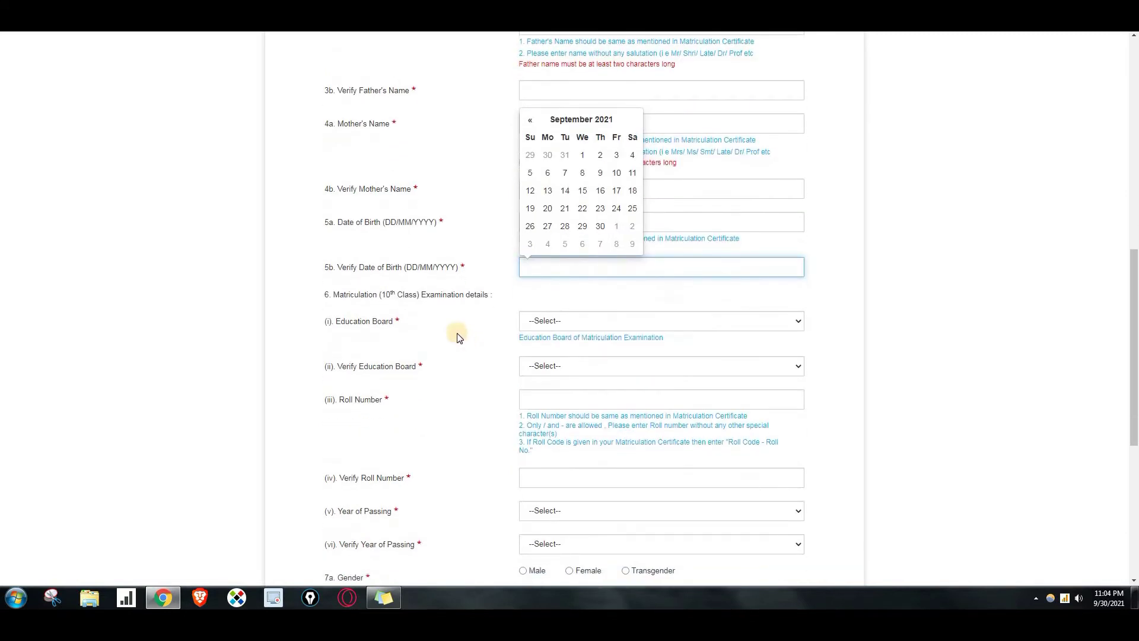
click(457, 332)
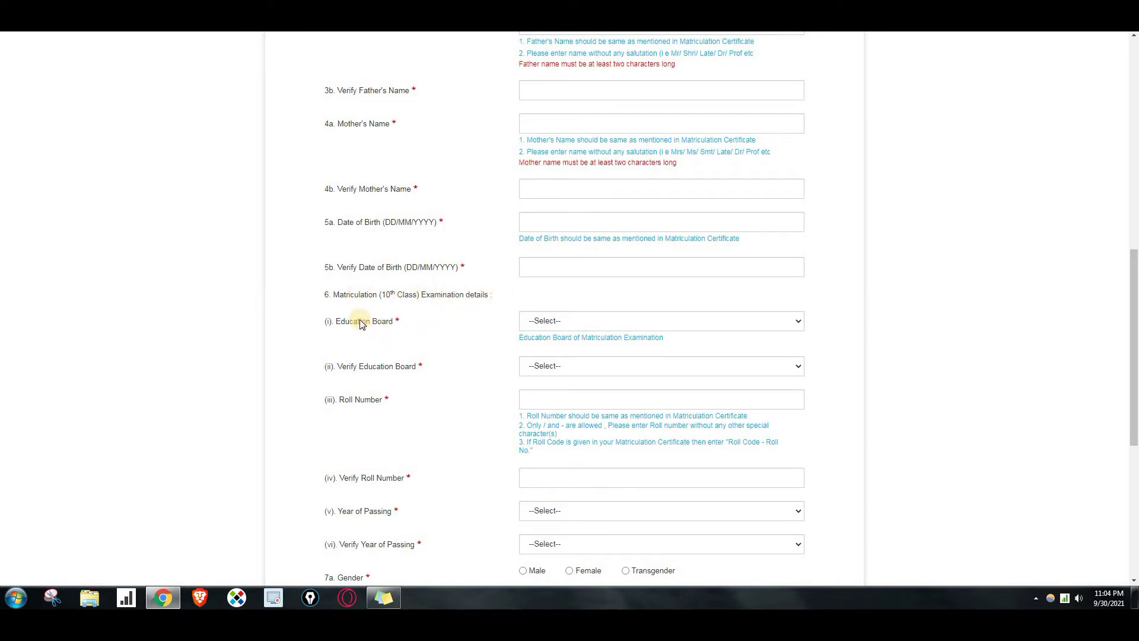
Step: View the boards offered for the matriculation education board and its verification field, leaving both unselected
drag(334, 320, 404, 336)
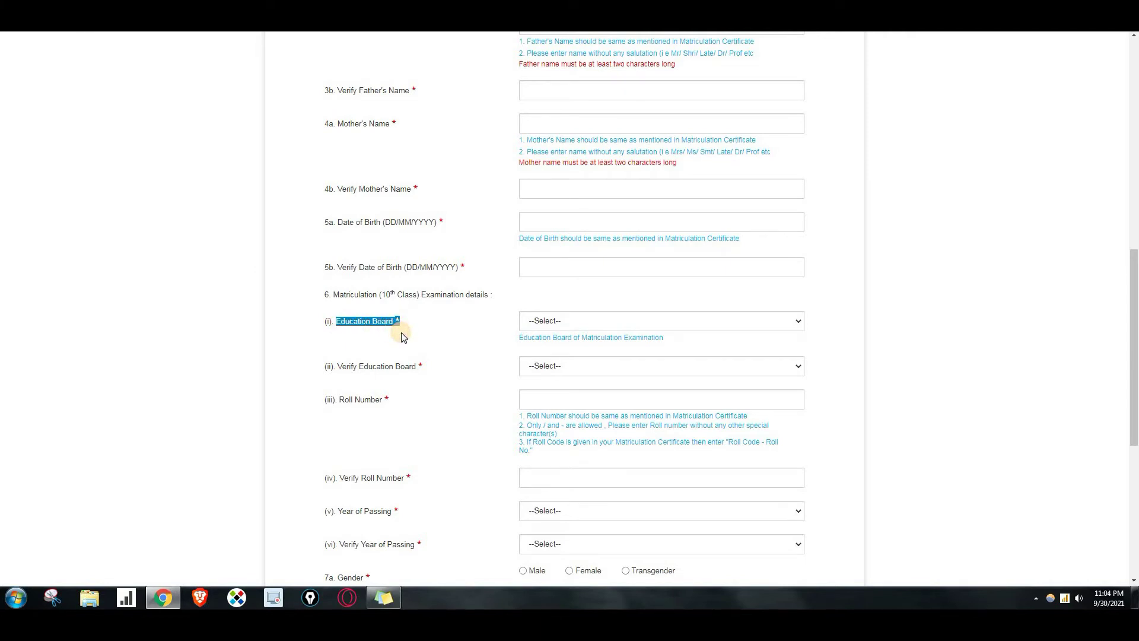
click(553, 324)
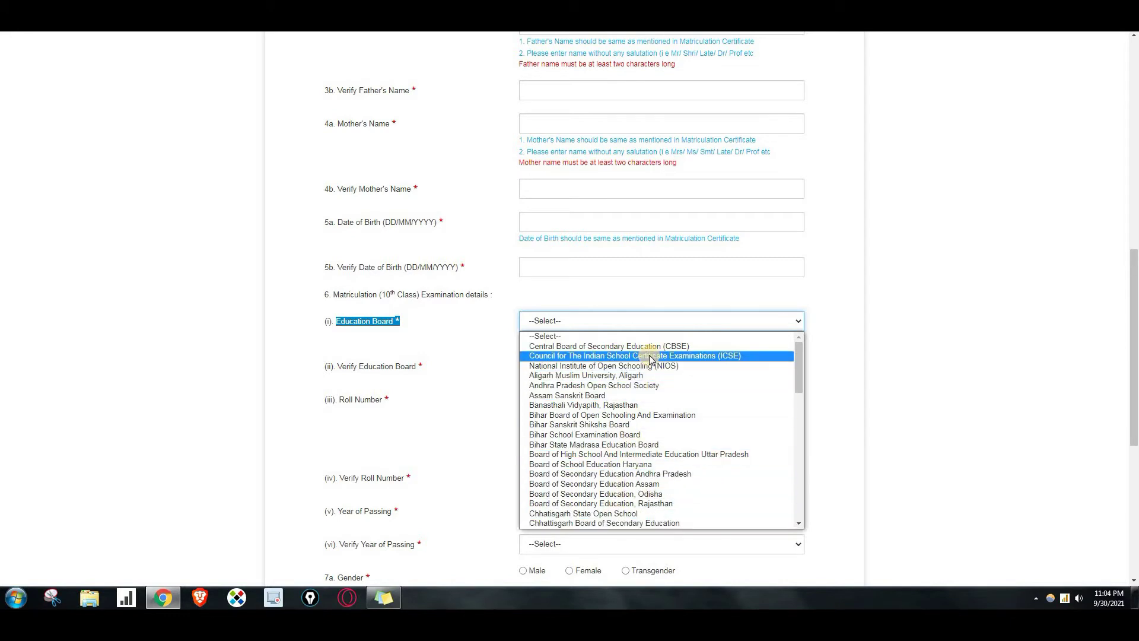
click(483, 324)
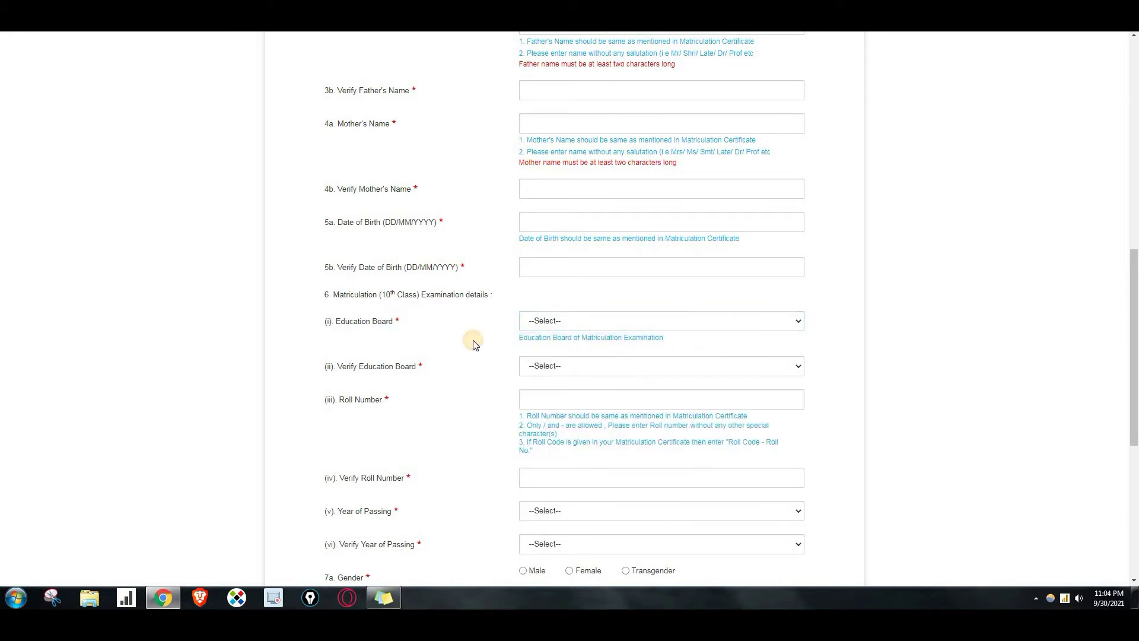
click(554, 368)
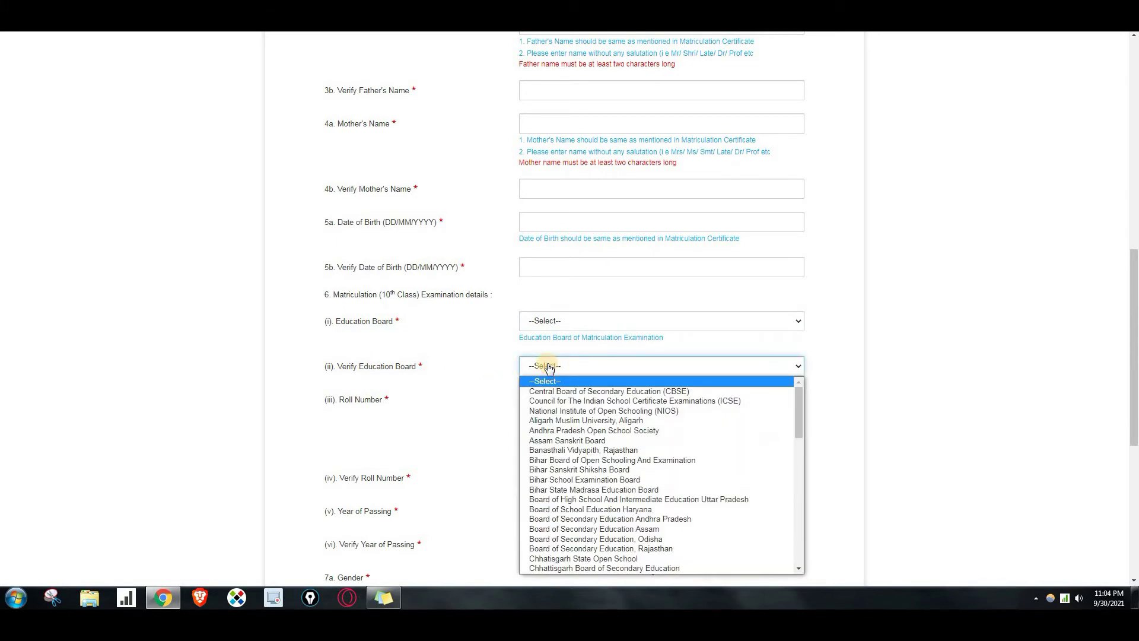
click(473, 370)
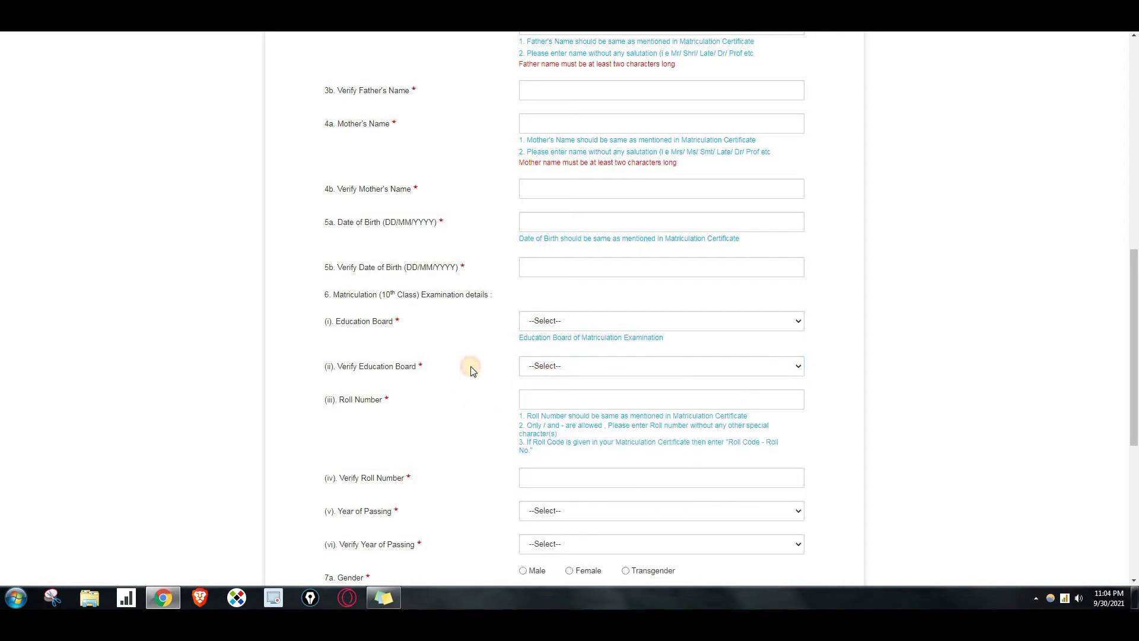
Step: Examine the matriculation roll number field, its entry instructions and the roll number verification field
scroll(473, 371, down, 2)
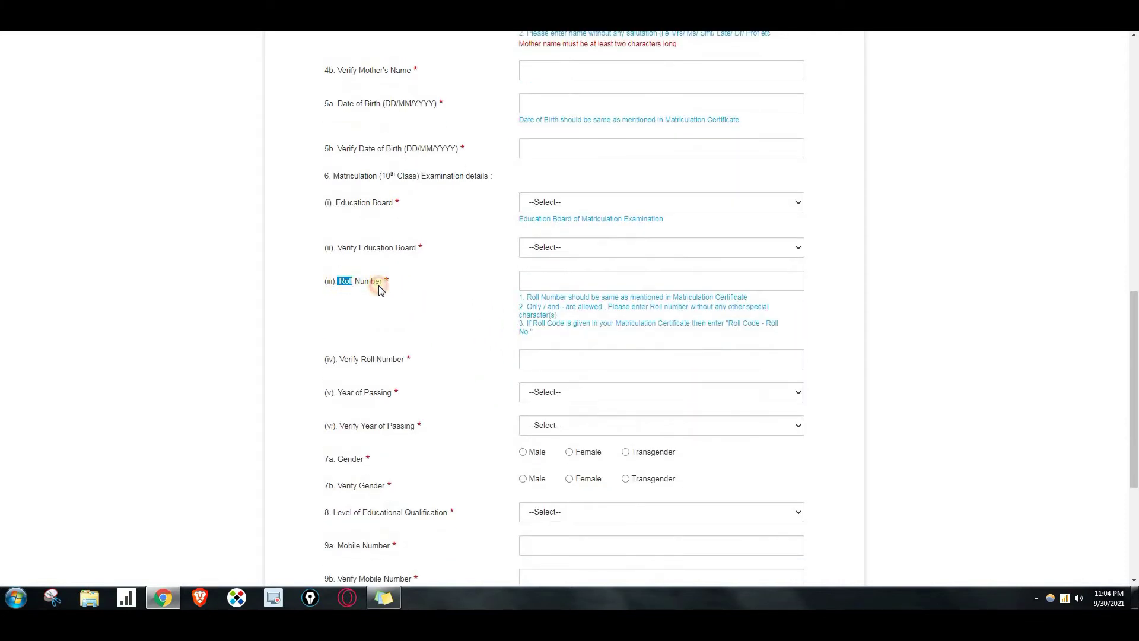
click(576, 284)
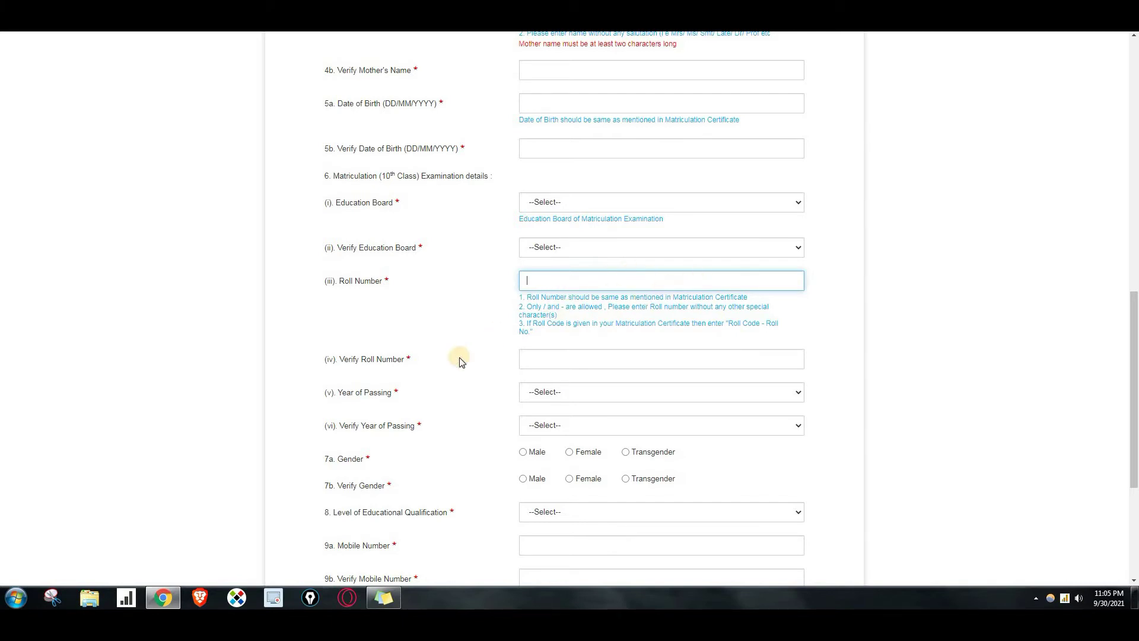
scroll(462, 359, down, 2)
drag(334, 240, 407, 241)
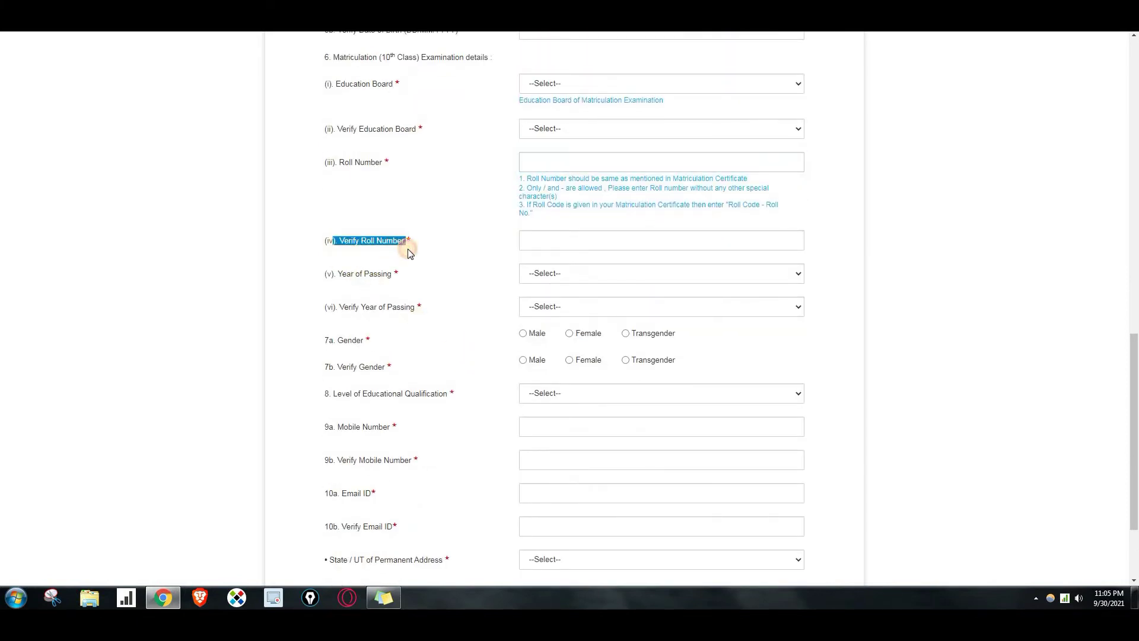
click(572, 240)
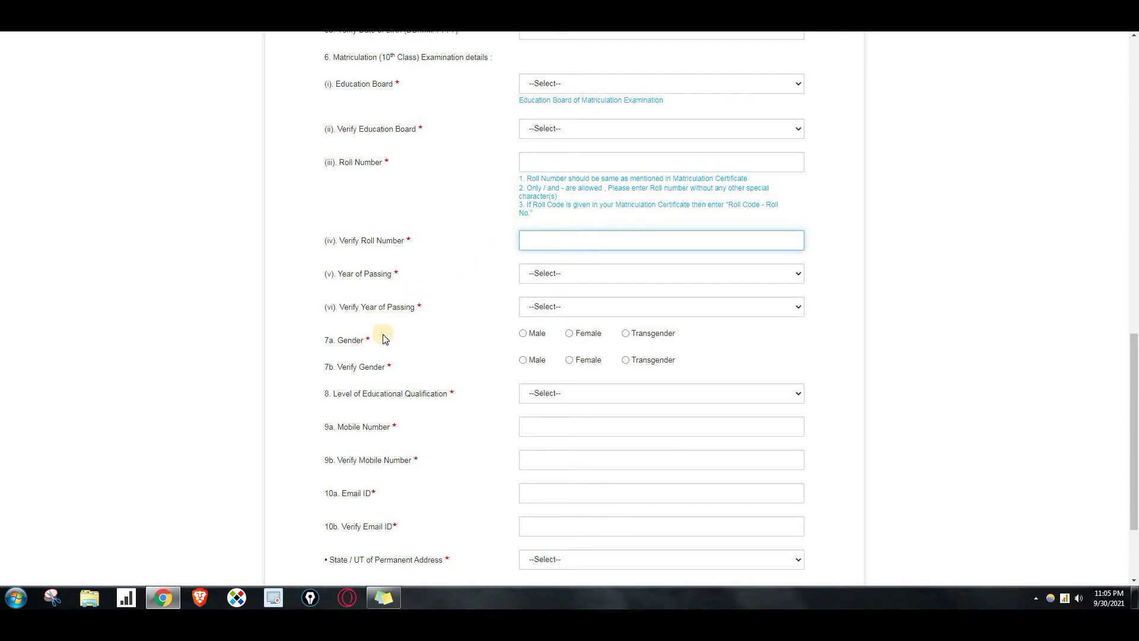
Step: View the years offered for the year of passing without choosing one, and check the year verification field
drag(338, 275, 394, 281)
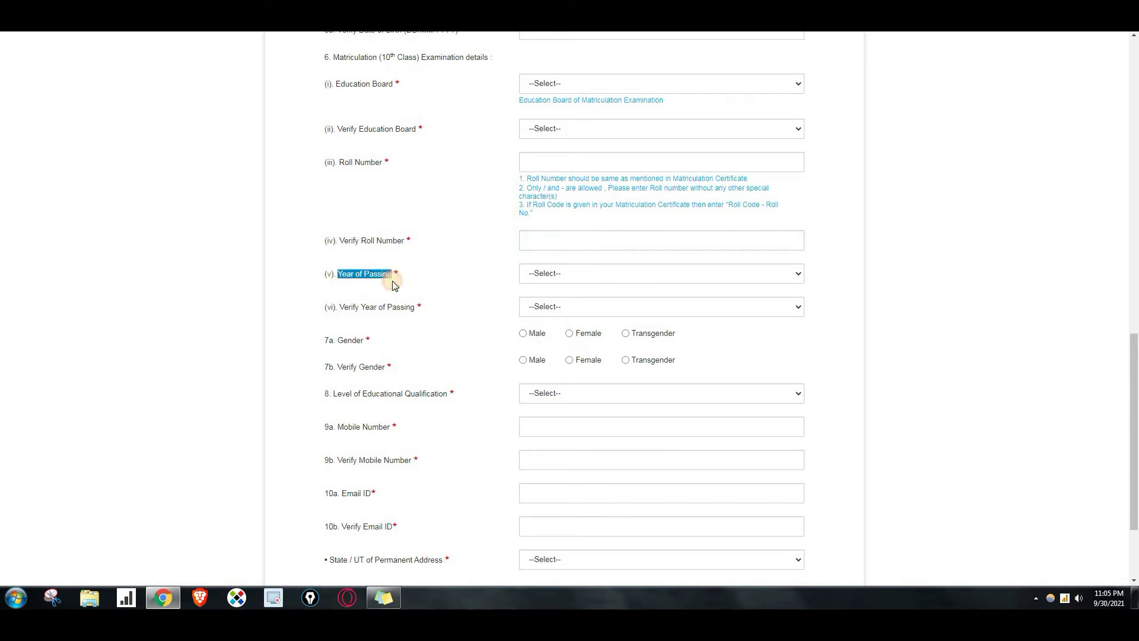
click(547, 281)
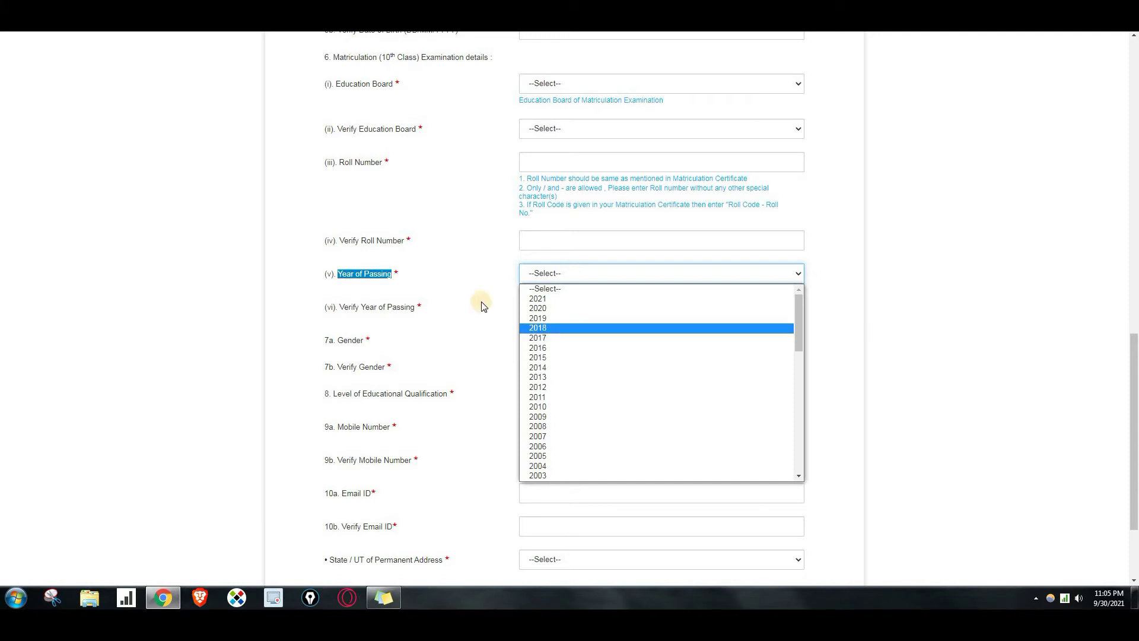
click(463, 278)
drag(340, 307, 415, 310)
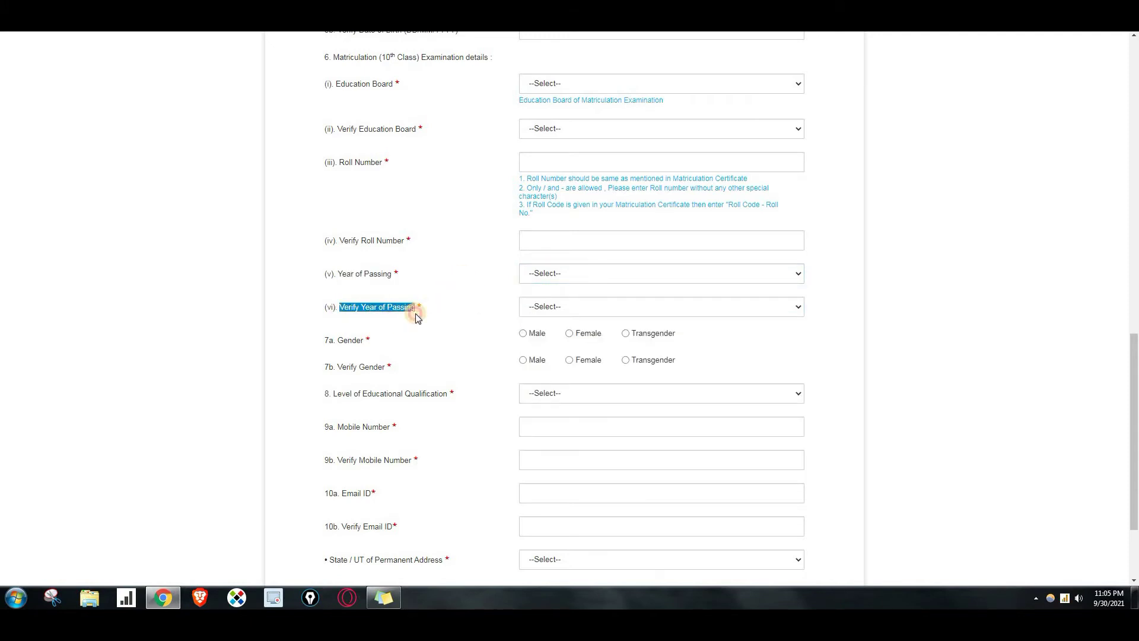
Step: Examine the gender options and the matching gender verification options
scroll(470, 295, down, 2)
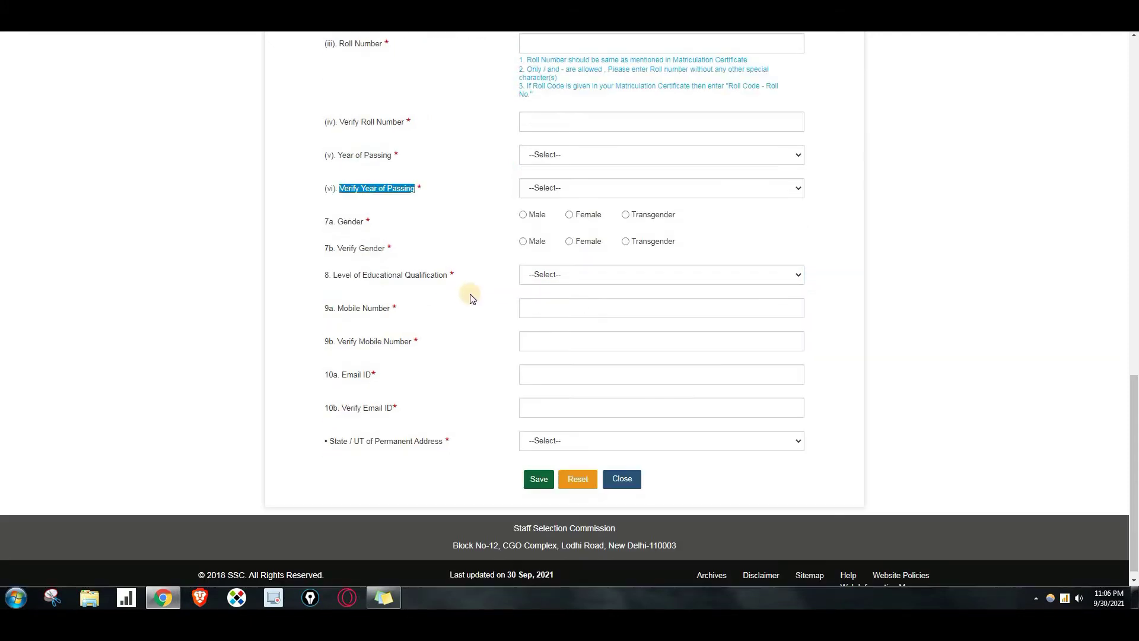
drag(340, 228, 528, 230)
click(624, 228)
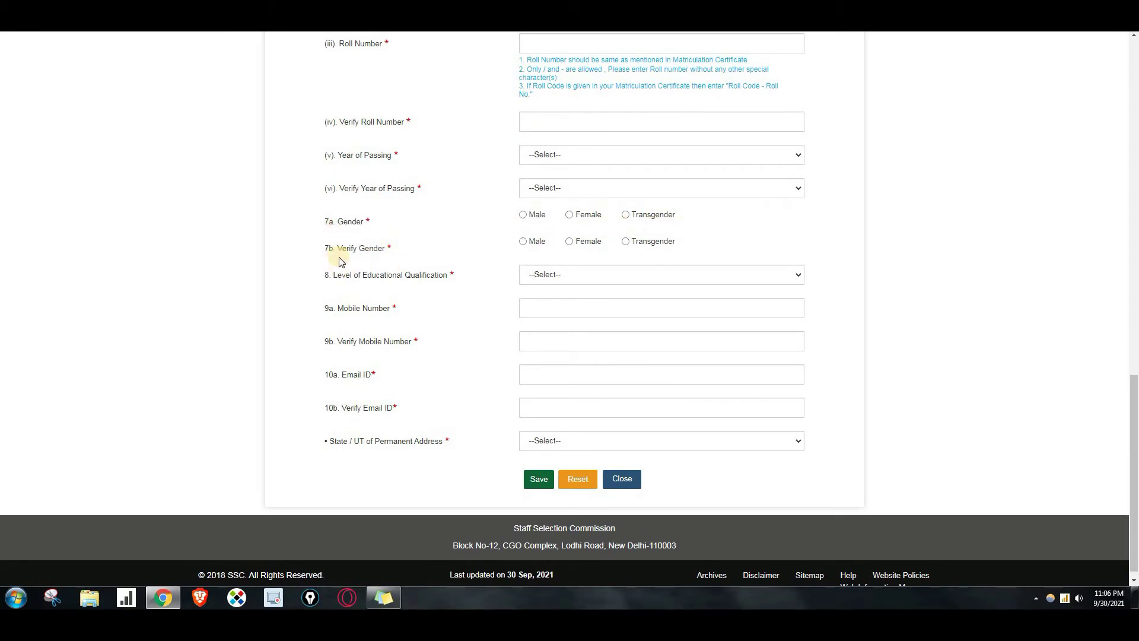
drag(336, 248, 398, 255)
click(472, 243)
Step: View the options for the level of educational qualification without choosing one
scroll(475, 247, down, 1)
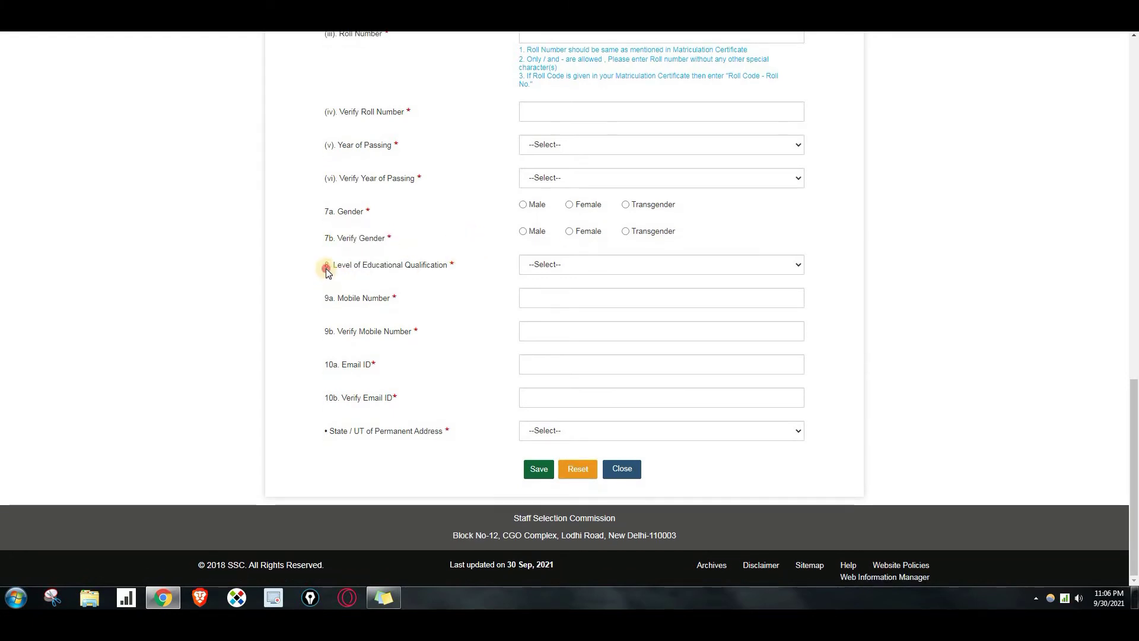
drag(325, 269, 456, 274)
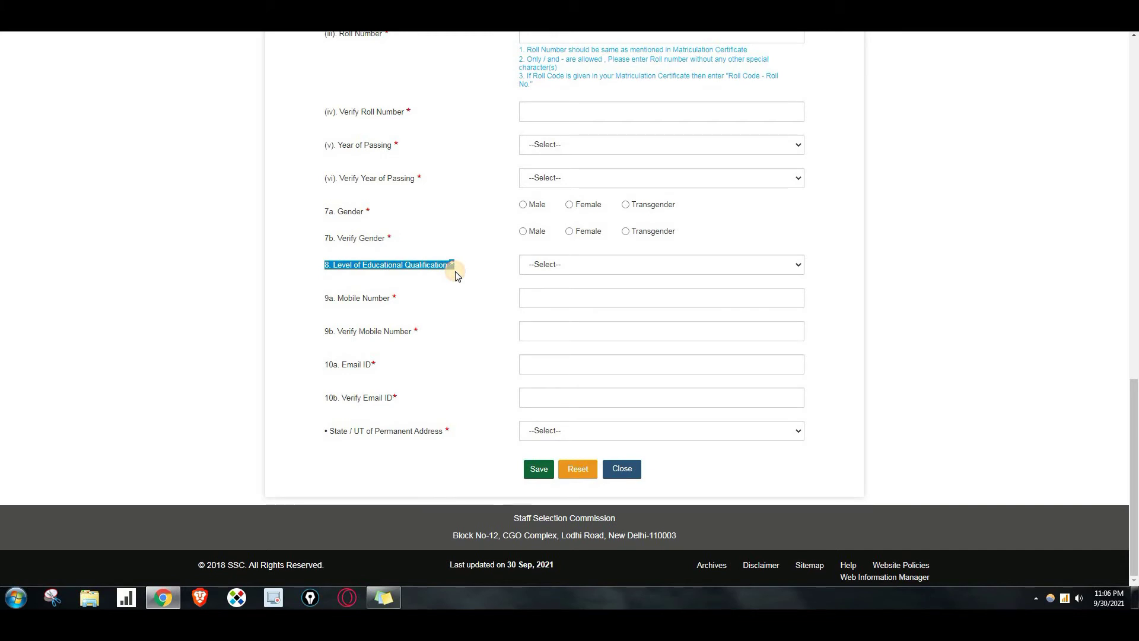
click(547, 273)
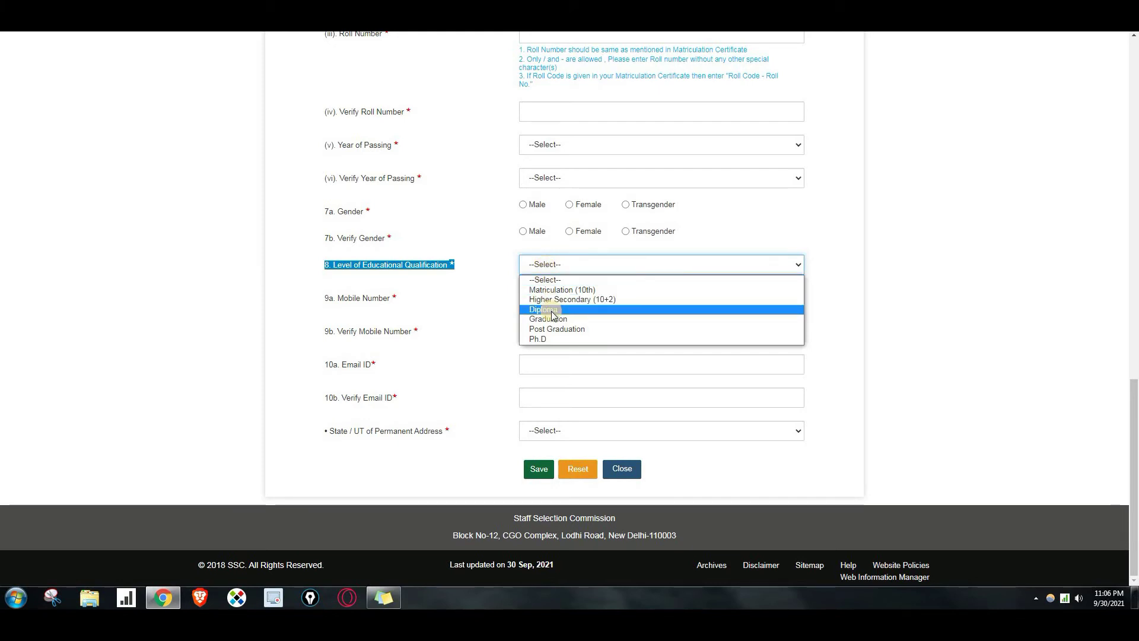
click(492, 263)
click(494, 265)
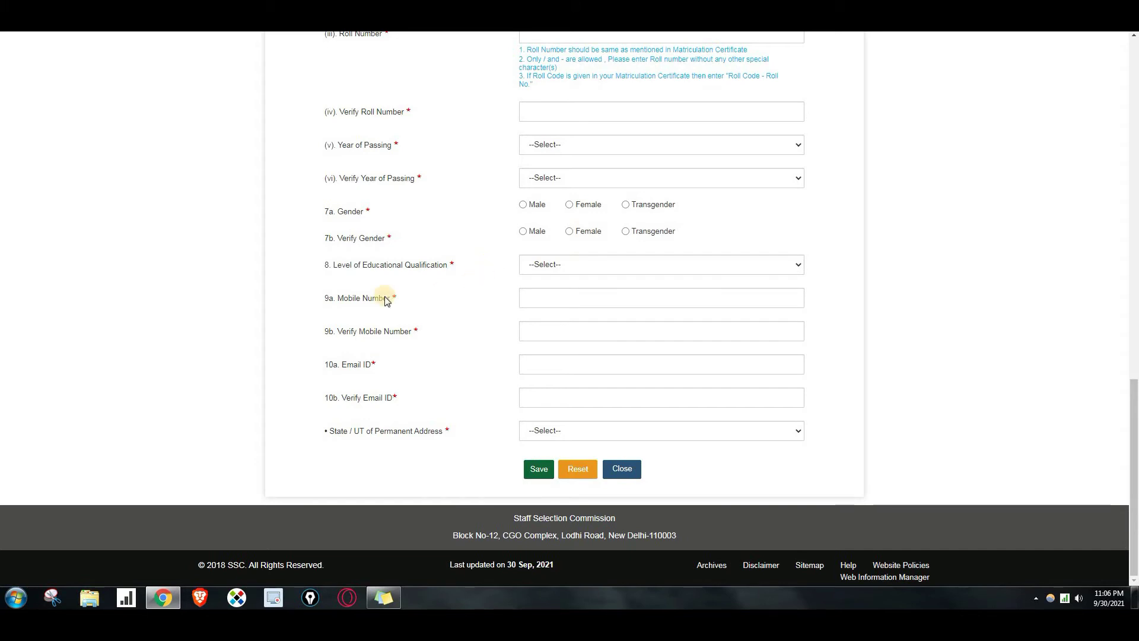
Step: Examine the mobile number field and the mobile number verification field
click(529, 298)
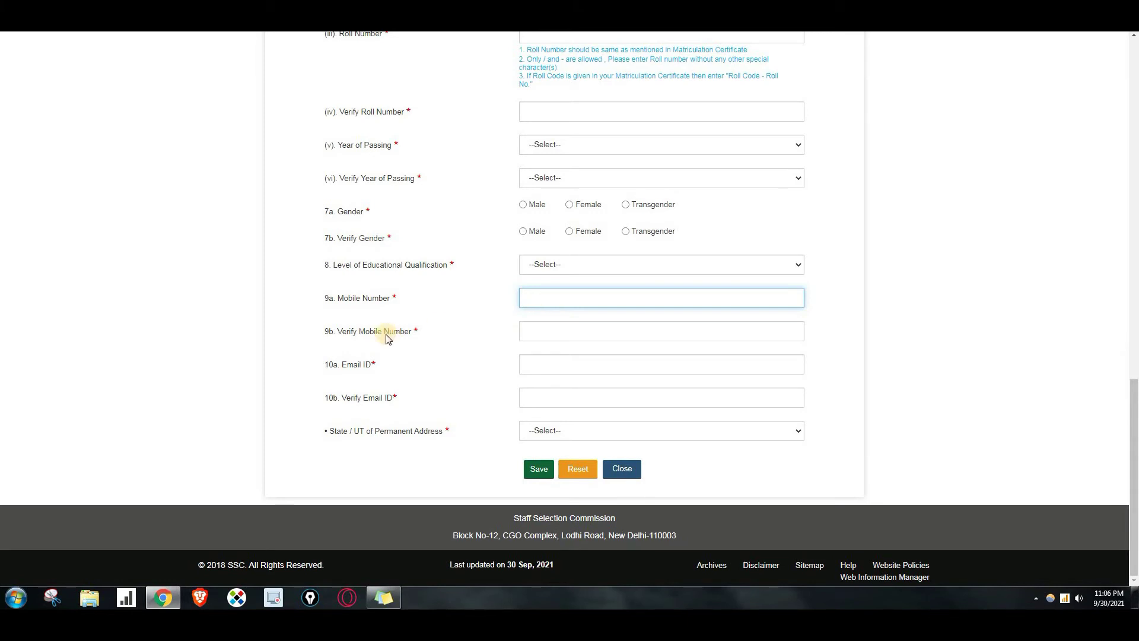
drag(358, 331, 412, 331)
click(583, 332)
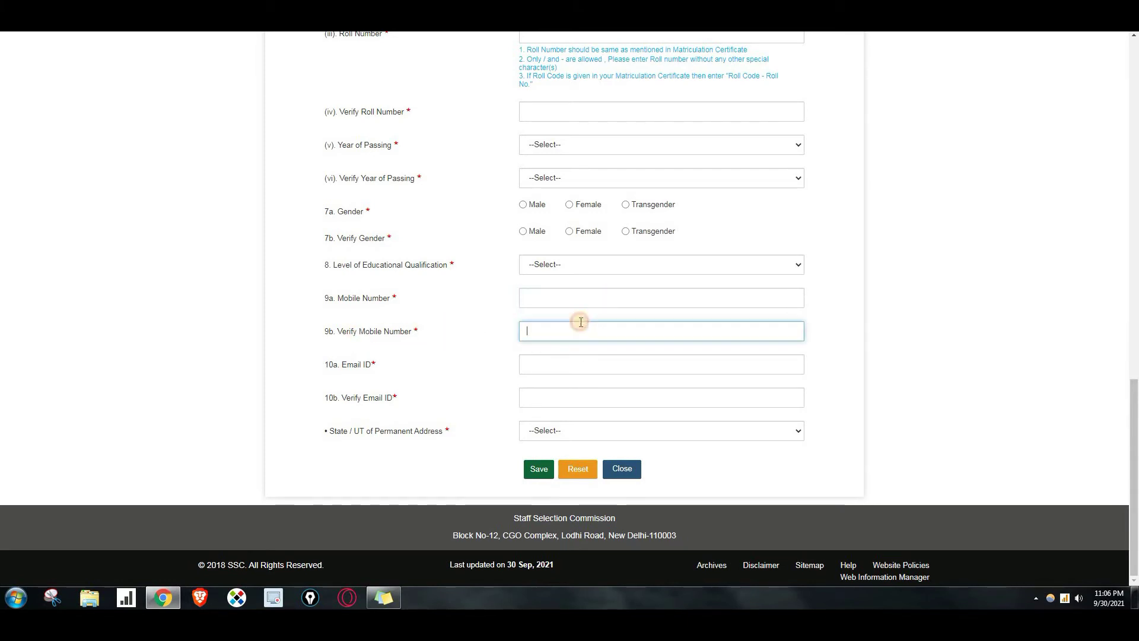
click(579, 297)
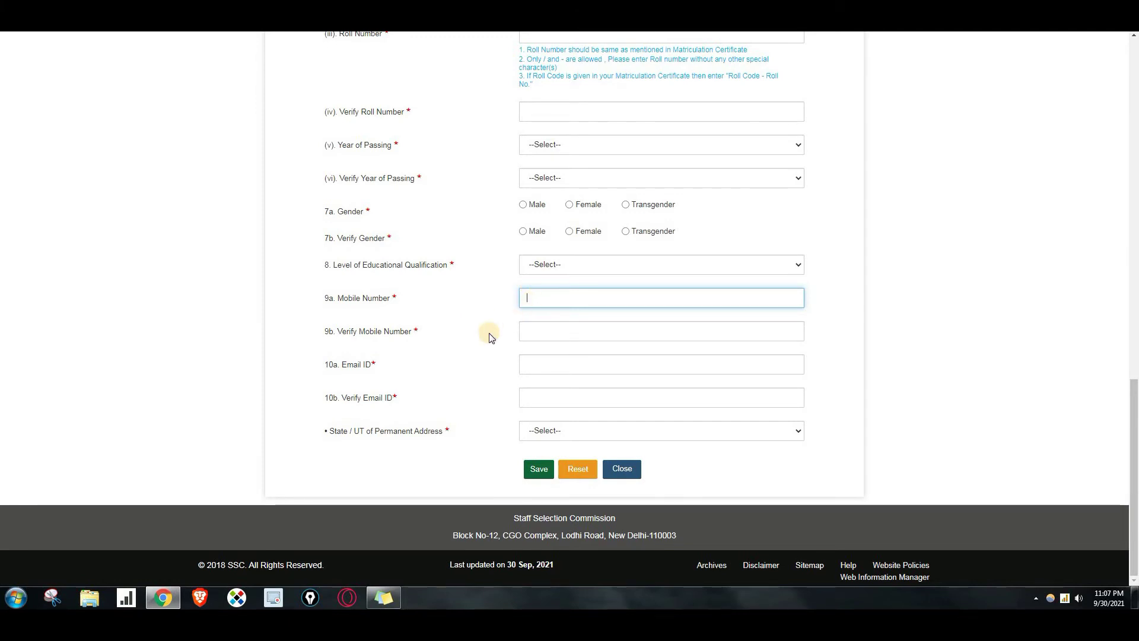
Step: Examine the email ID field, its verification field and the State / UT of Permanent Address field
click(533, 366)
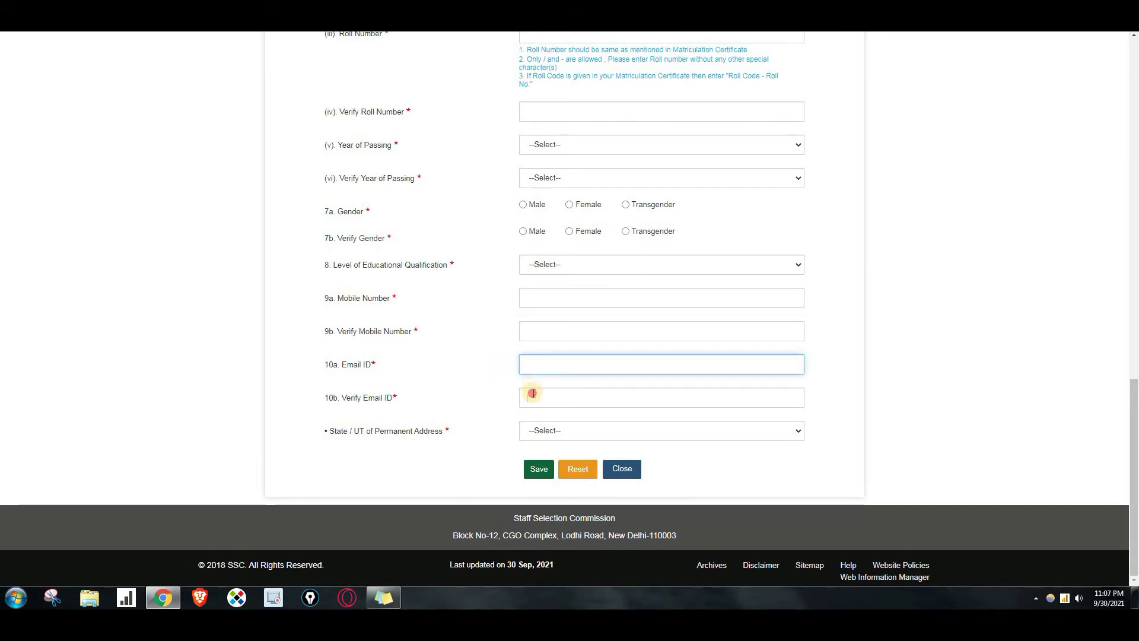
click(533, 393)
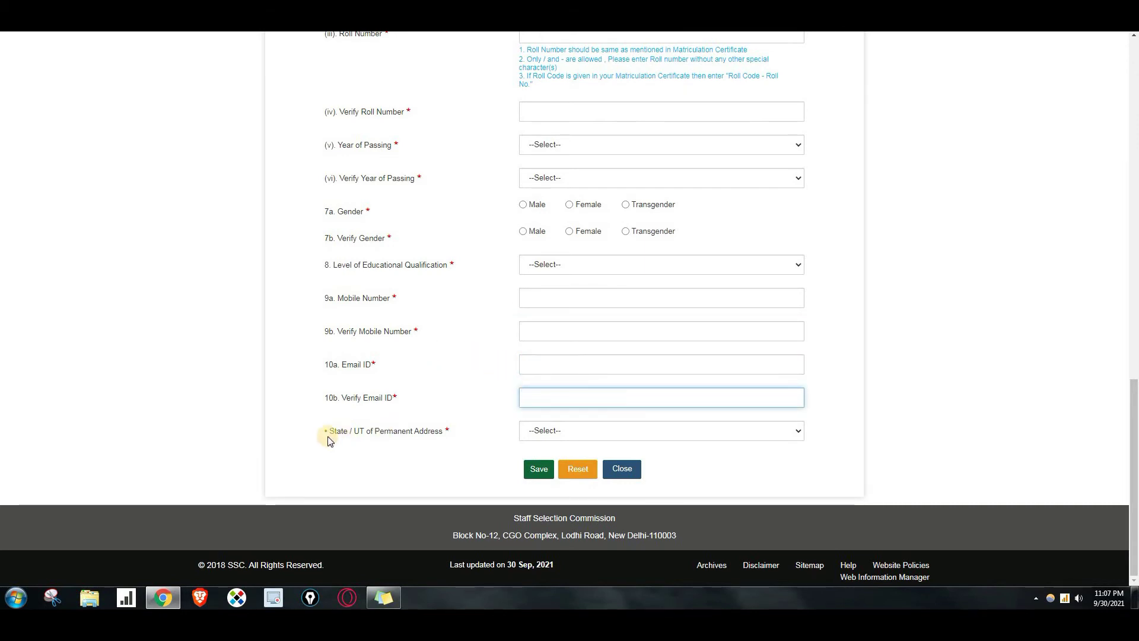
drag(330, 437, 449, 440)
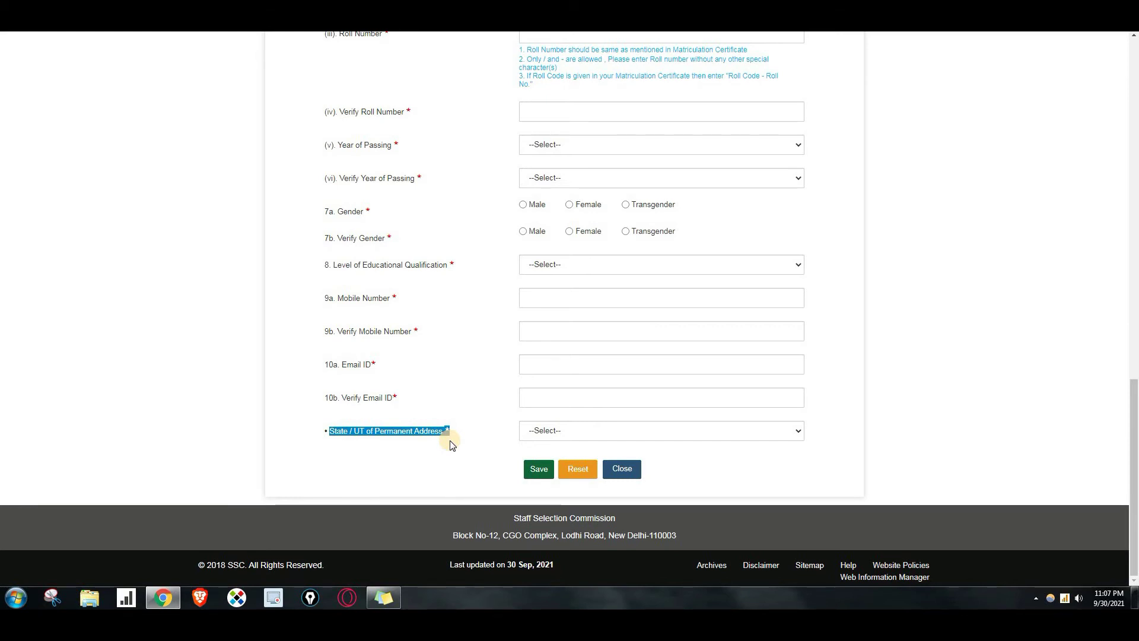
Step: View the options for State / UT of Permanent Address without choosing one
click(495, 439)
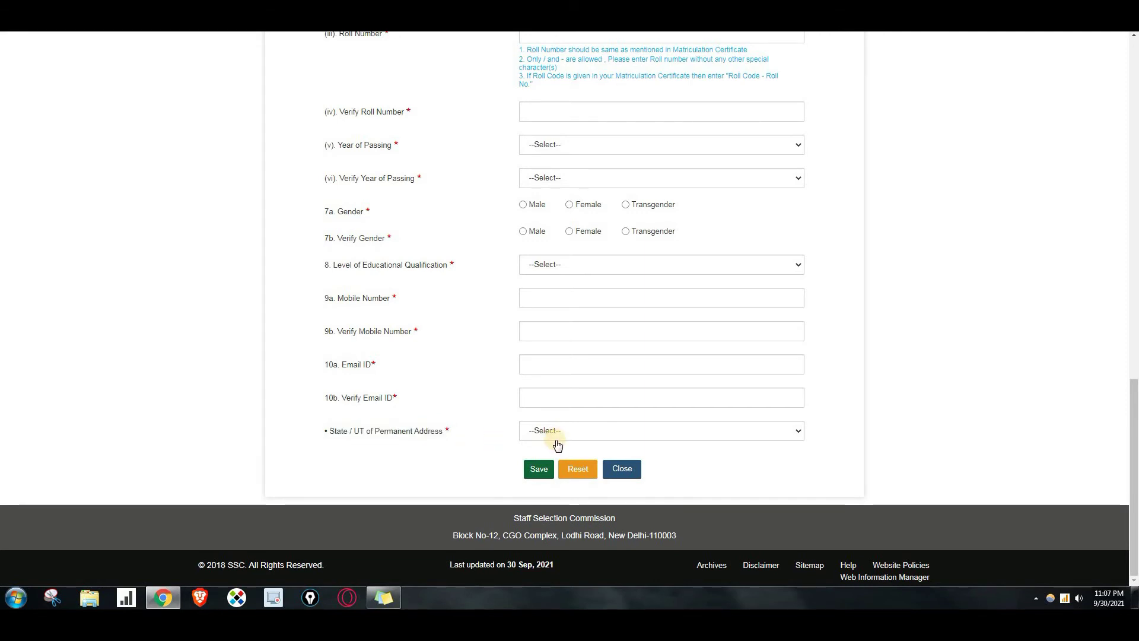
click(556, 438)
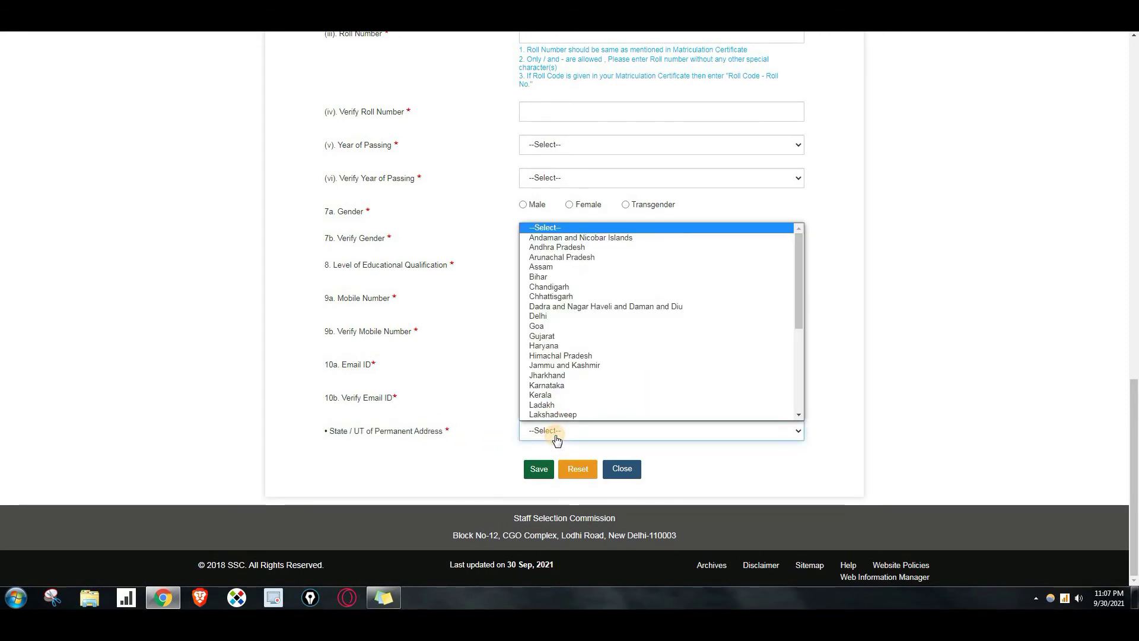
click(556, 438)
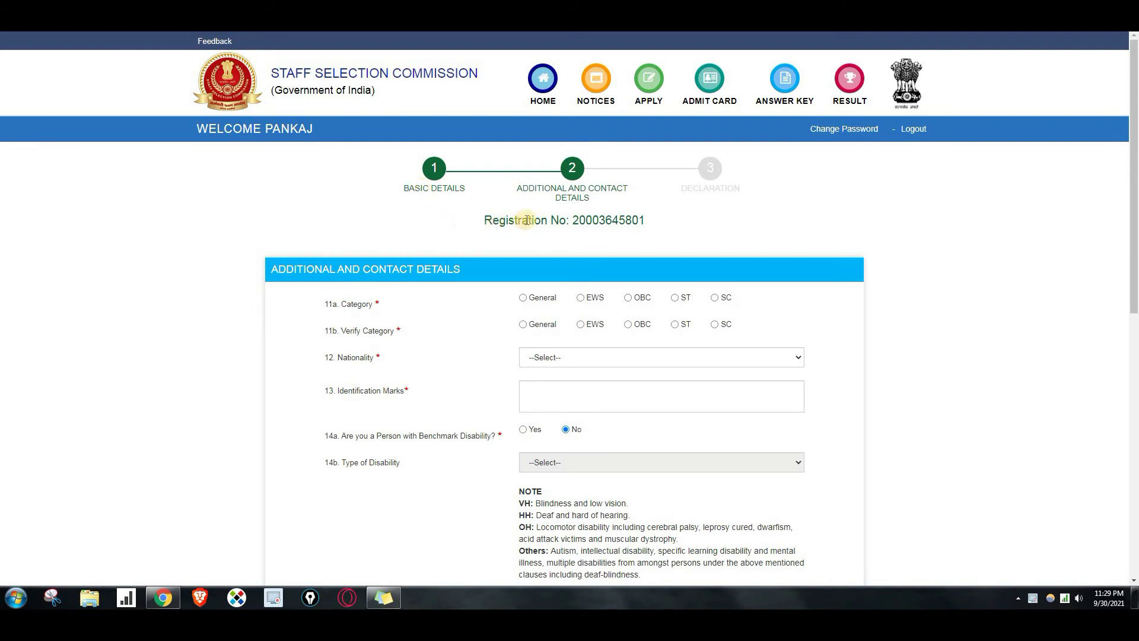
Step: Examine the registration number, the Additional and Contact Details heading and the Verify Category field
drag(571, 221, 640, 229)
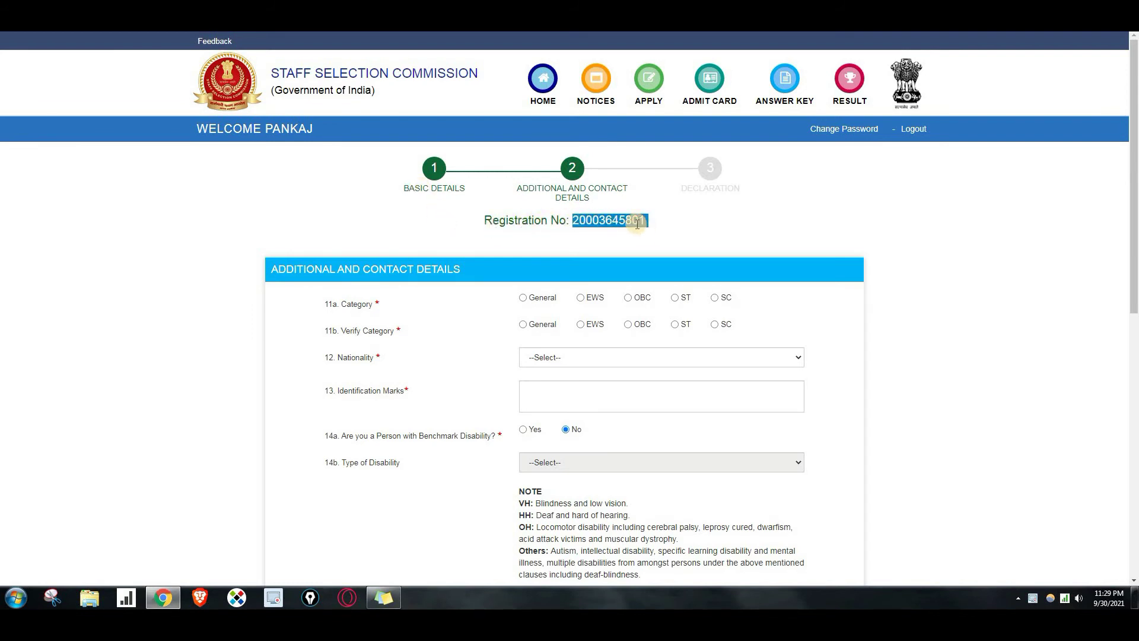
drag(513, 185, 591, 205)
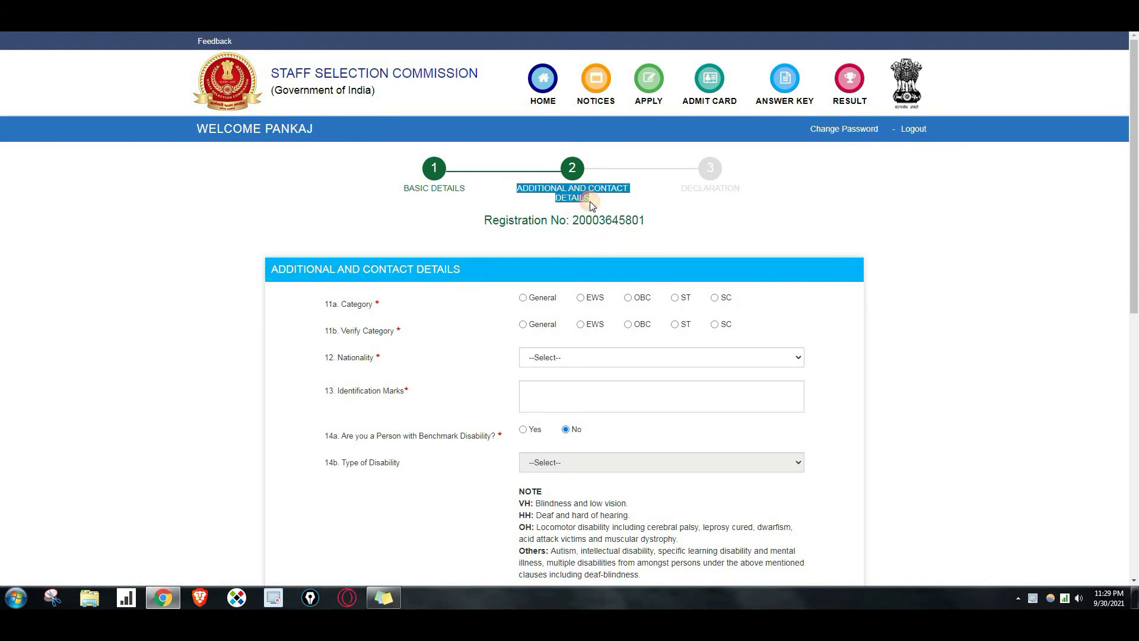
scroll(682, 234, down, 2)
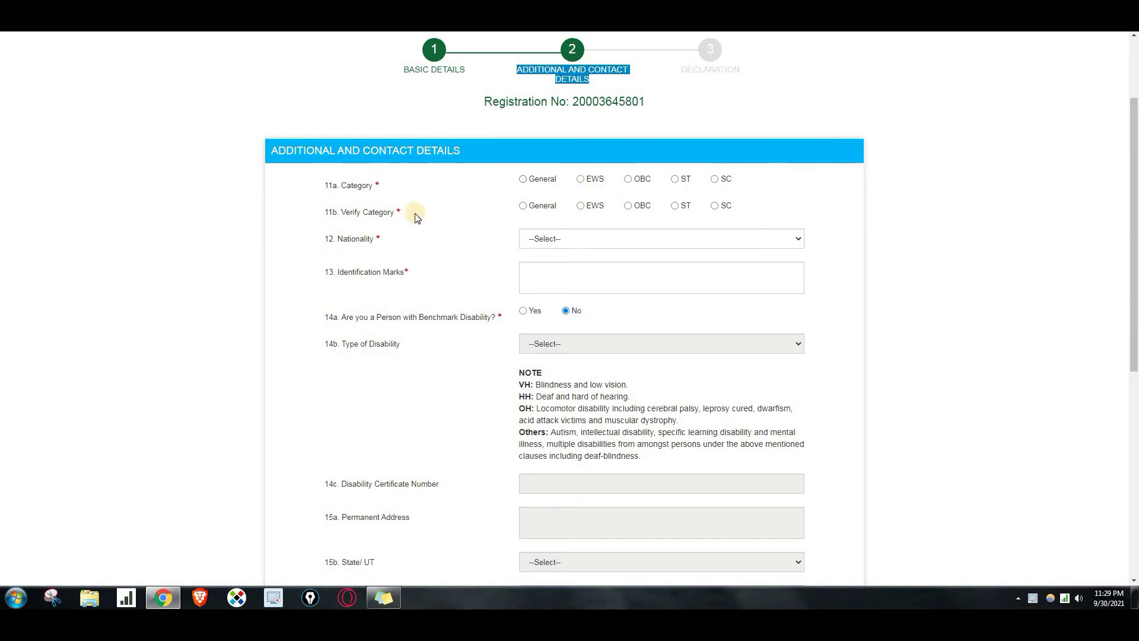
drag(341, 212, 391, 218)
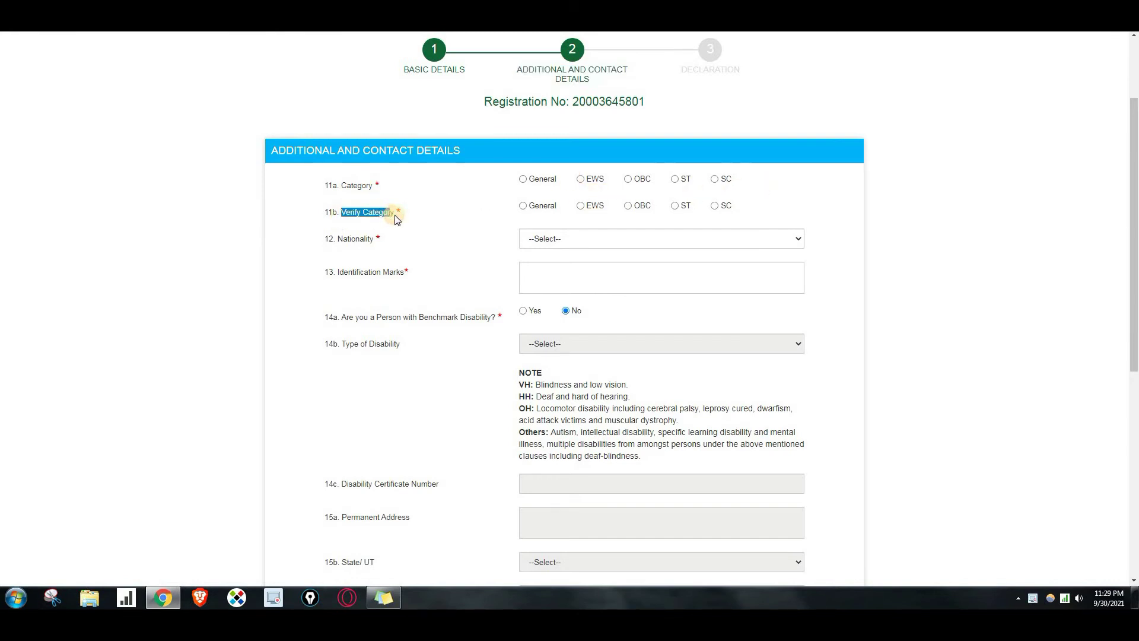
Step: View the nationality options without choosing one, and examine the Identification Marks field
scroll(484, 247, down, 1)
click(566, 180)
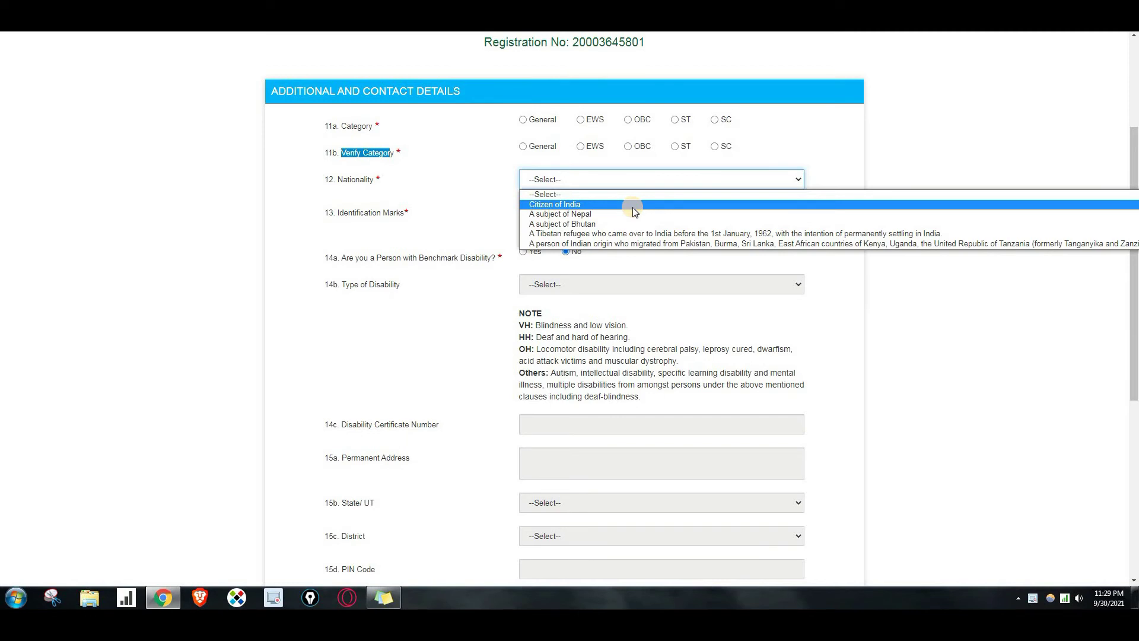
click(441, 176)
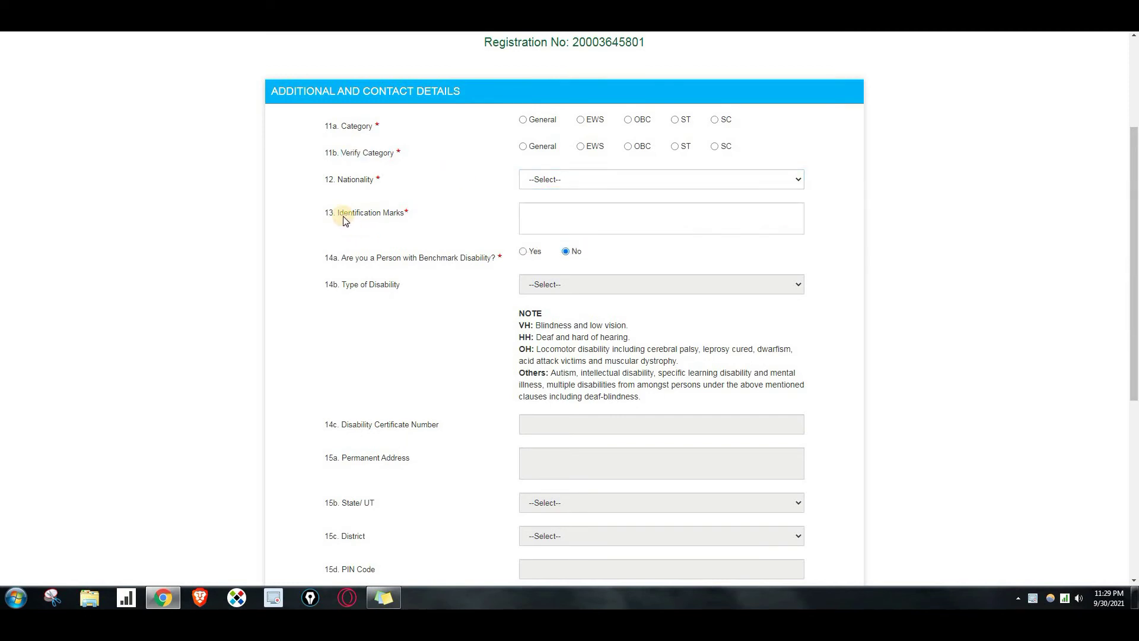
drag(334, 214, 419, 214)
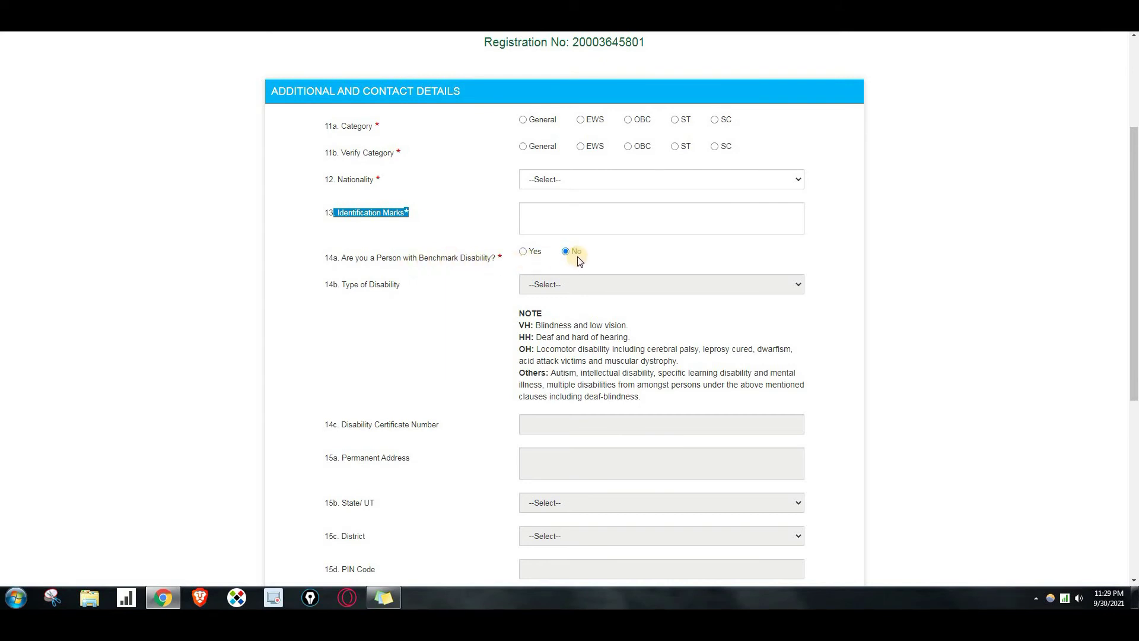
Step: Answer Yes to Person with Benchmark Disability and view the Type of Disability field without choosing a type
click(522, 255)
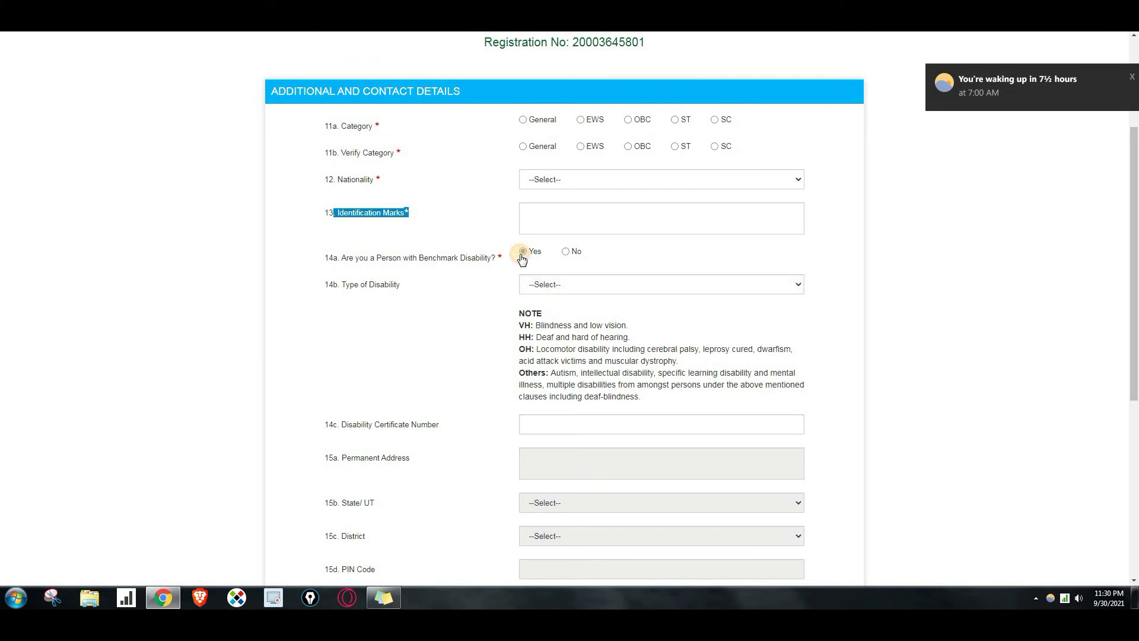
click(547, 290)
click(547, 289)
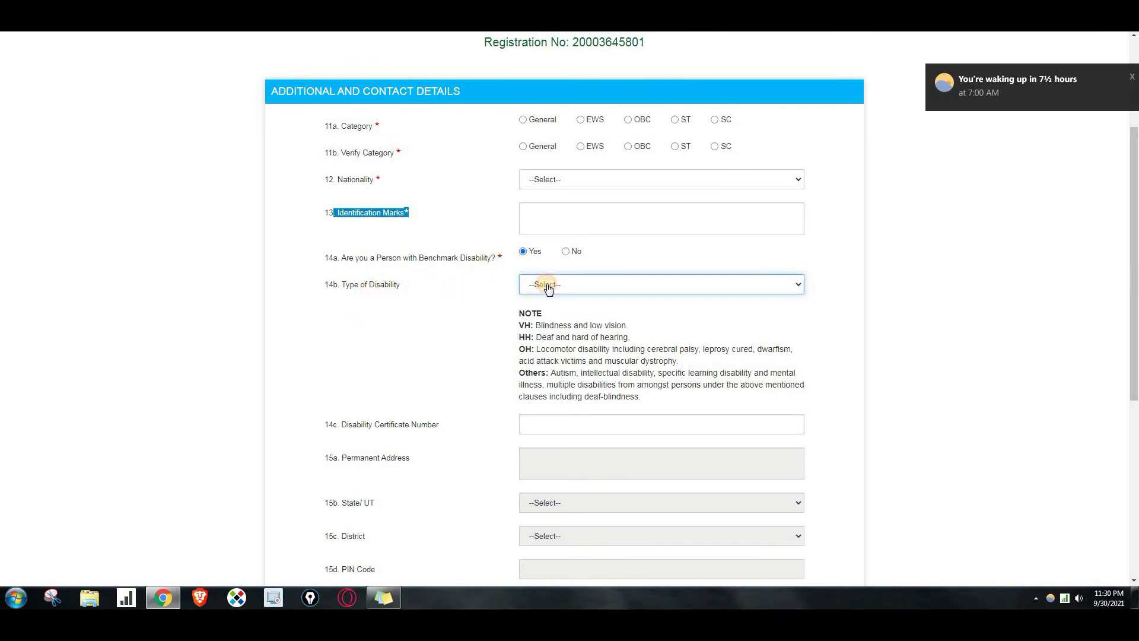
Step: Examine the permanent address, PIN code and present address fields of the contact details
scroll(546, 289, down, 2)
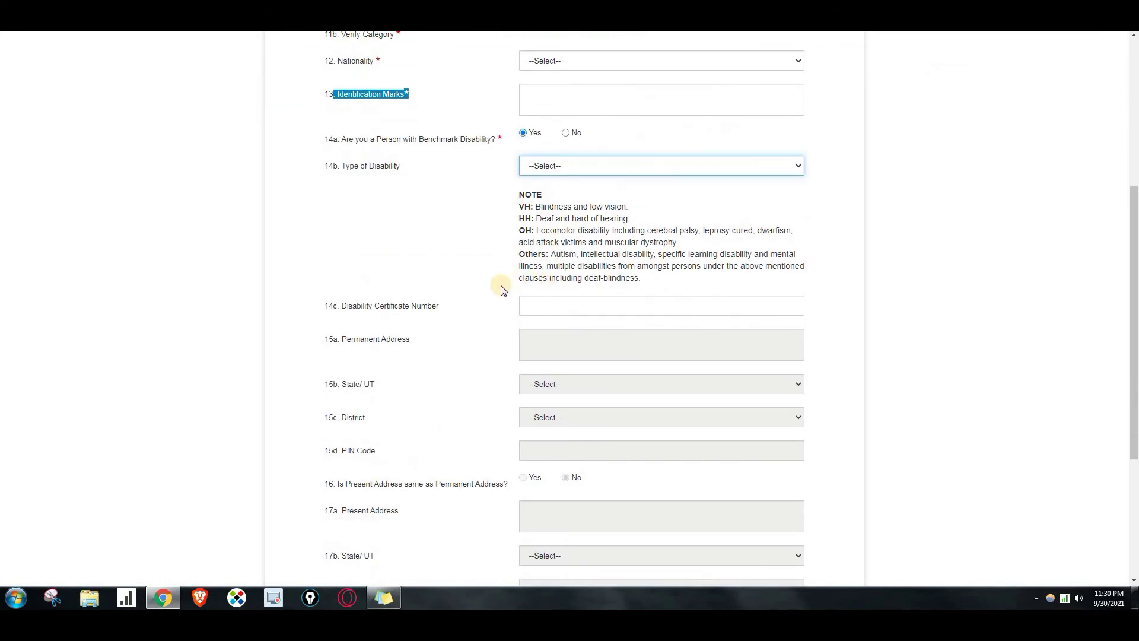
scroll(501, 290, down, 2)
drag(335, 221, 414, 237)
scroll(414, 236, down, 1)
drag(339, 207, 381, 280)
scroll(391, 281, down, 1)
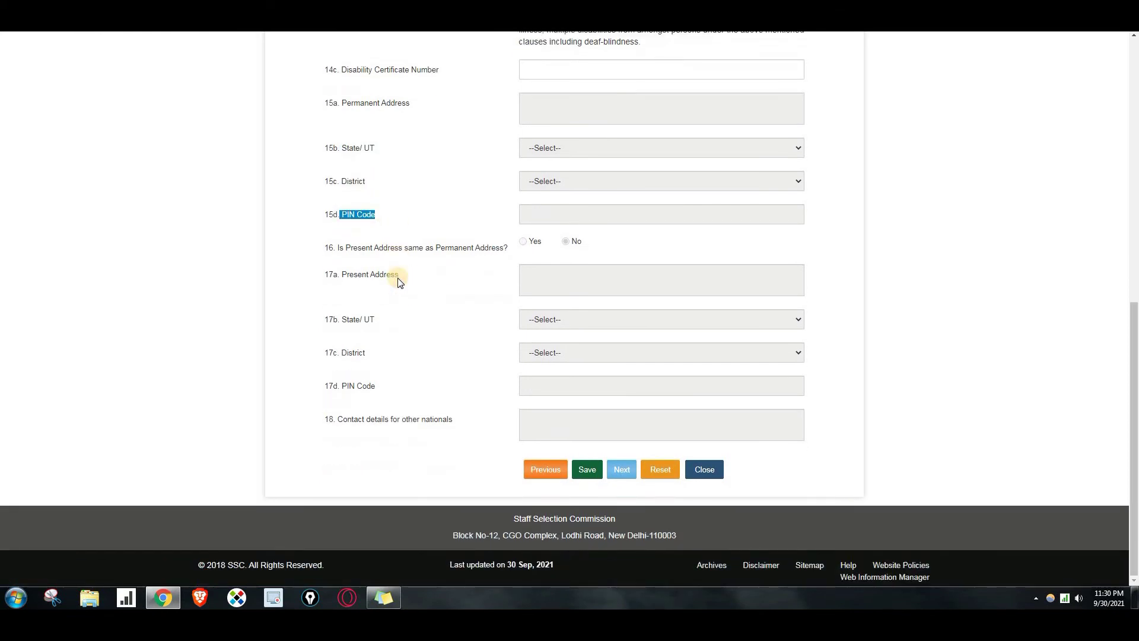
drag(338, 246, 491, 240)
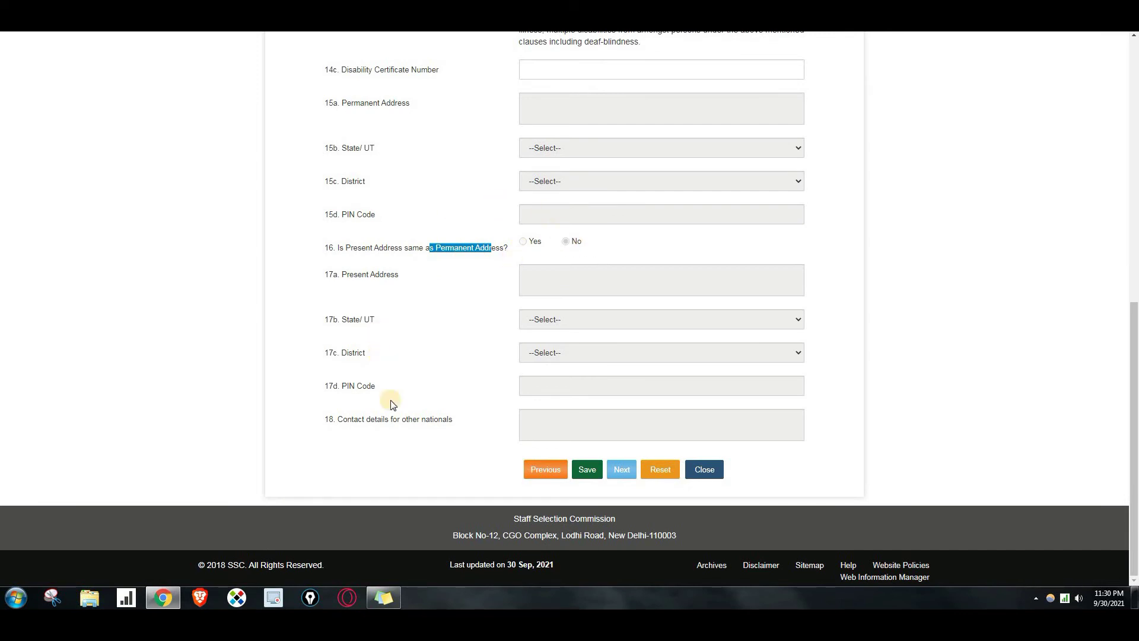
Step: Save the additional and contact details, then agree to the declaration and make the final submission through the OTP dialog
click(585, 475)
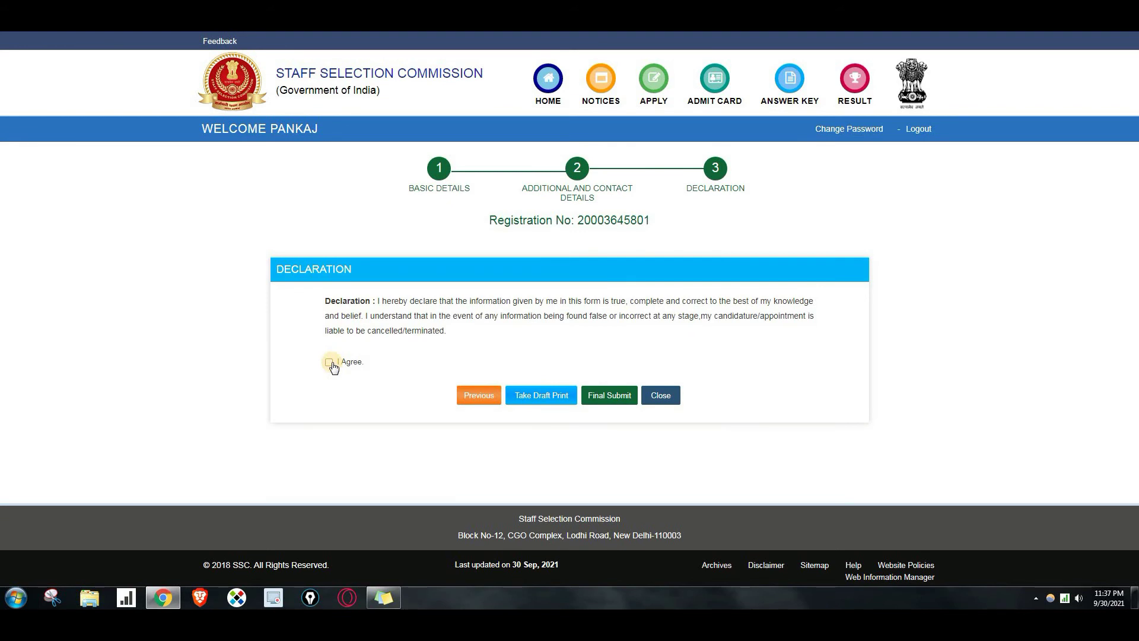
click(610, 404)
click(330, 363)
click(610, 396)
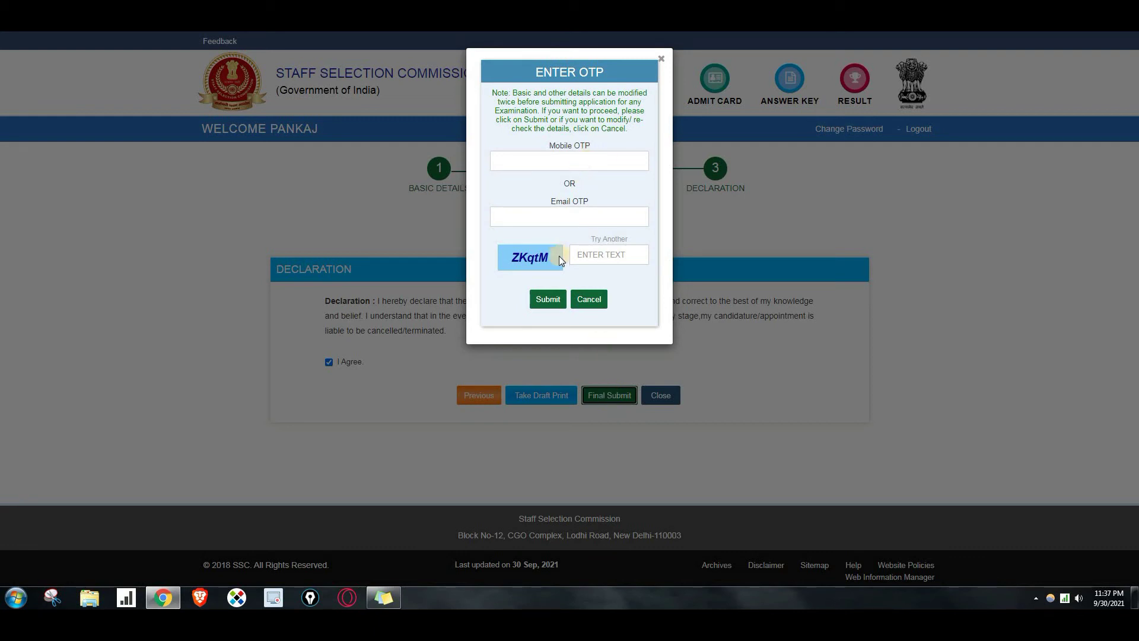
click(547, 299)
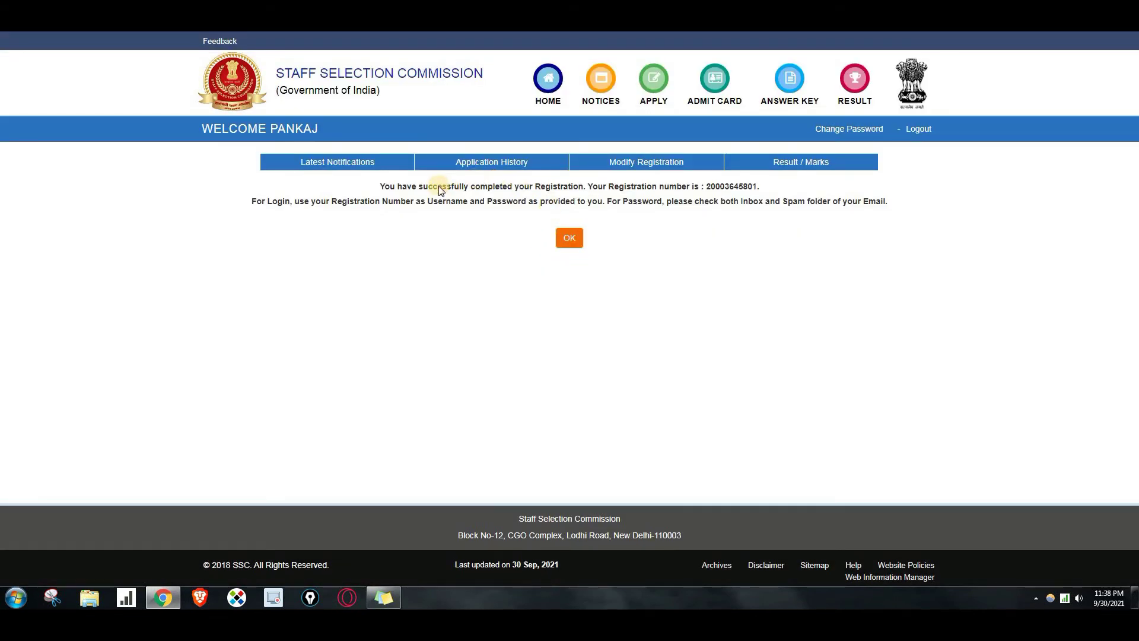
Step: Read the issued registration number and login instructions, and acknowledge the registration confirmation
drag(428, 186, 513, 194)
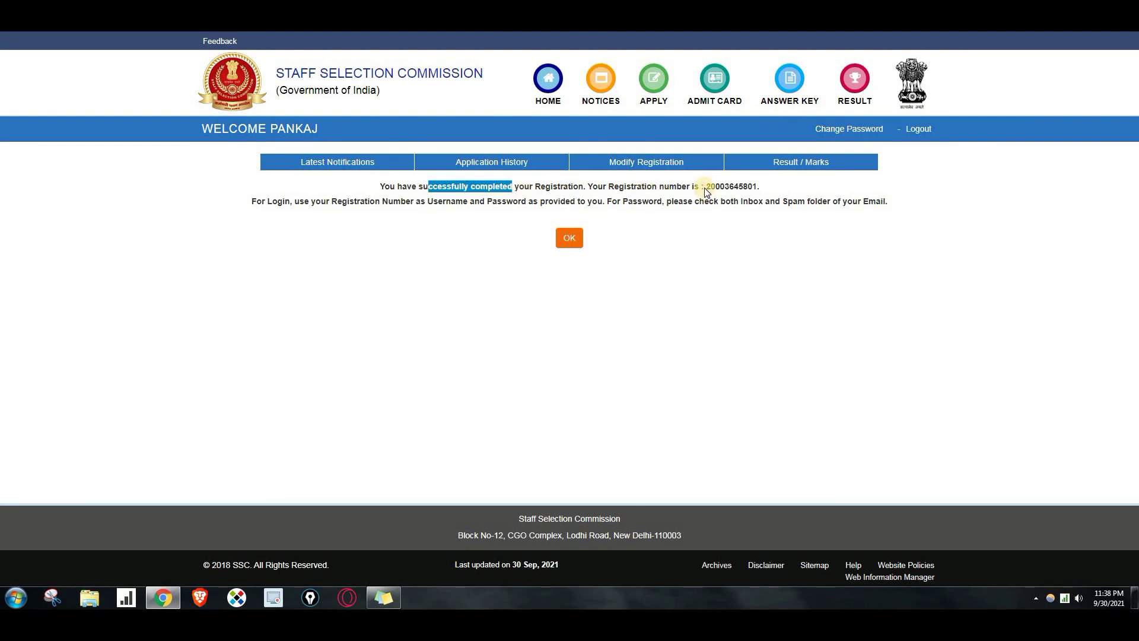
drag(705, 188, 761, 188)
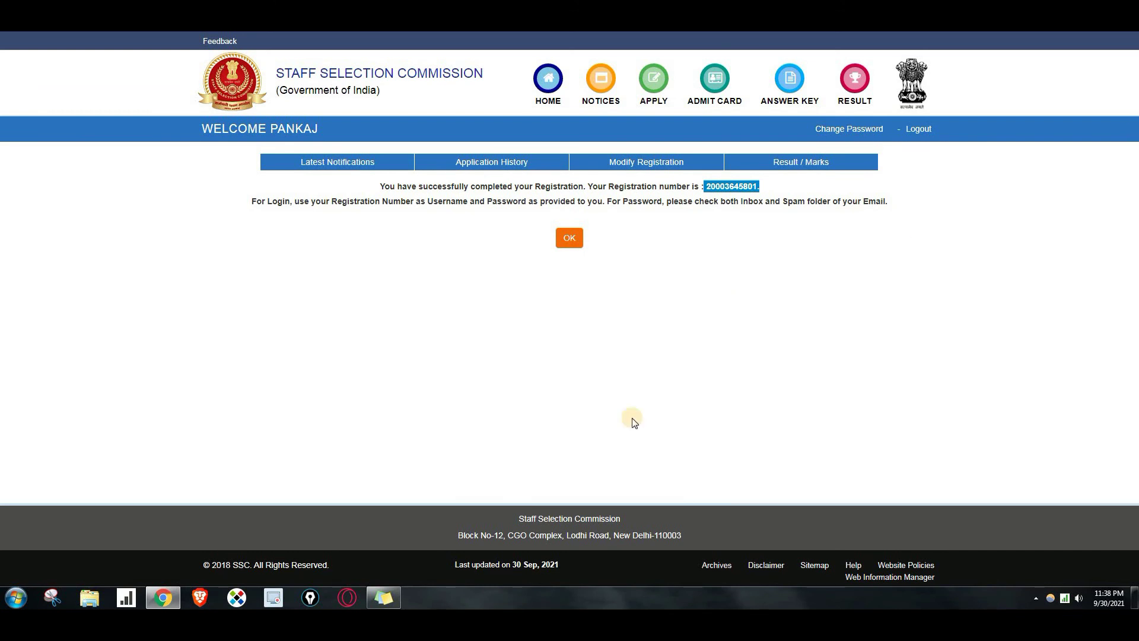
drag(342, 205, 388, 204)
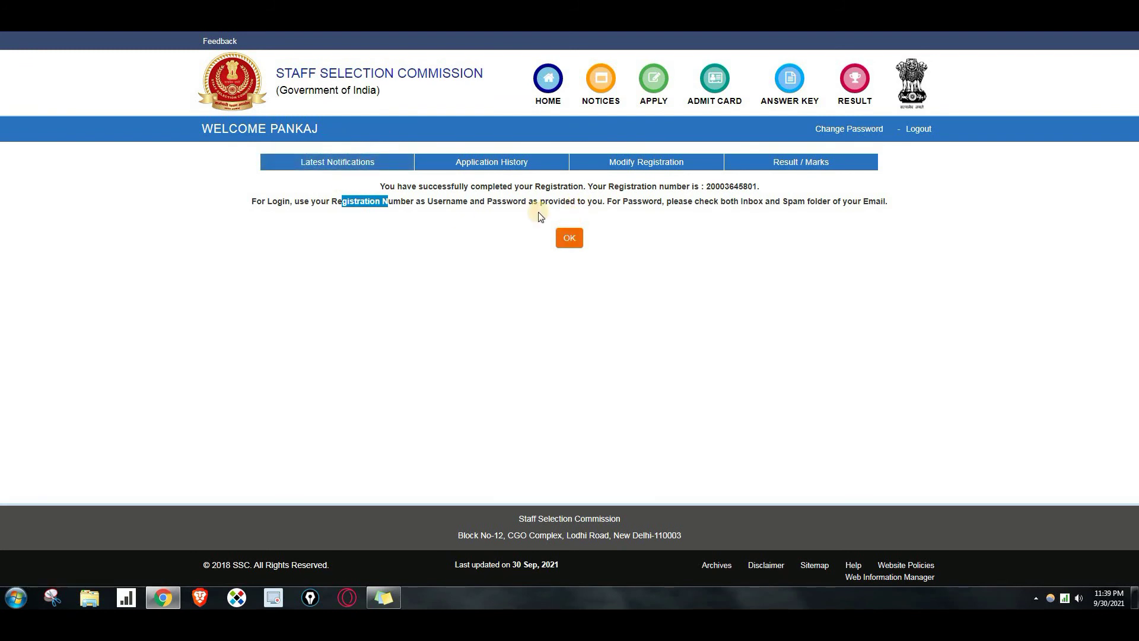
click(569, 239)
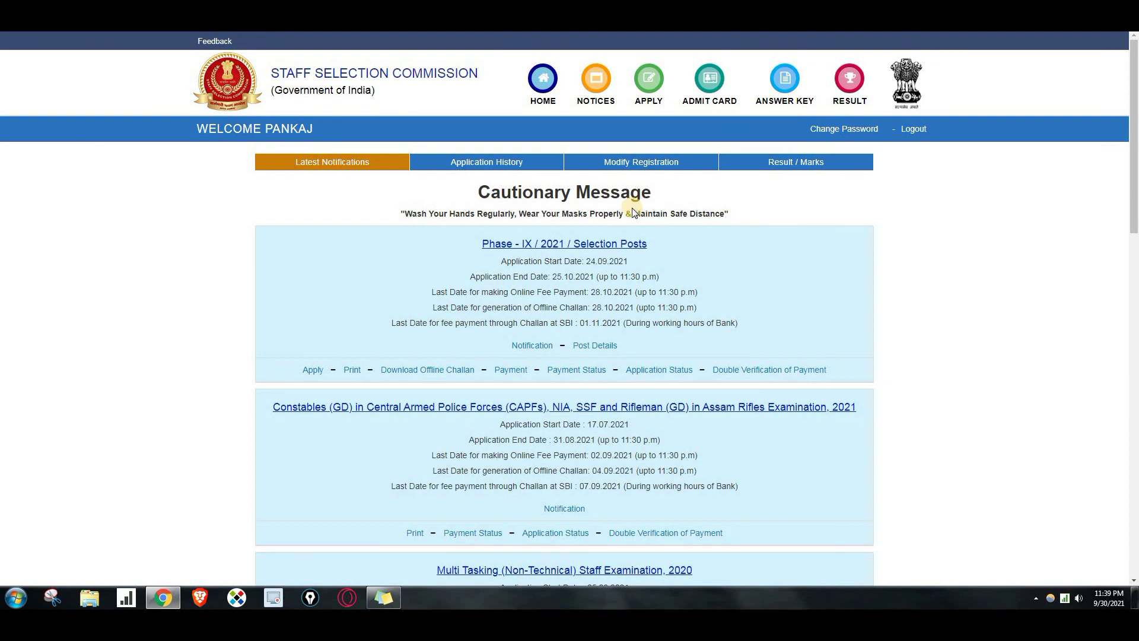
Step: Browse the examinations listed in the latest notifications
scroll(632, 211, down, 1)
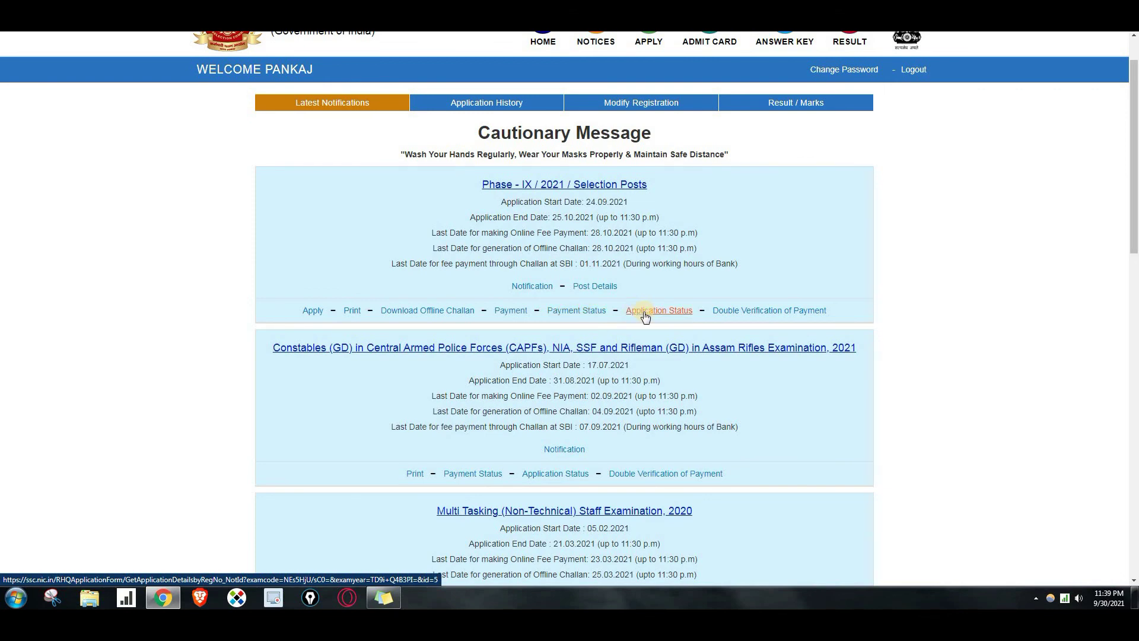
scroll(646, 315, down, 3)
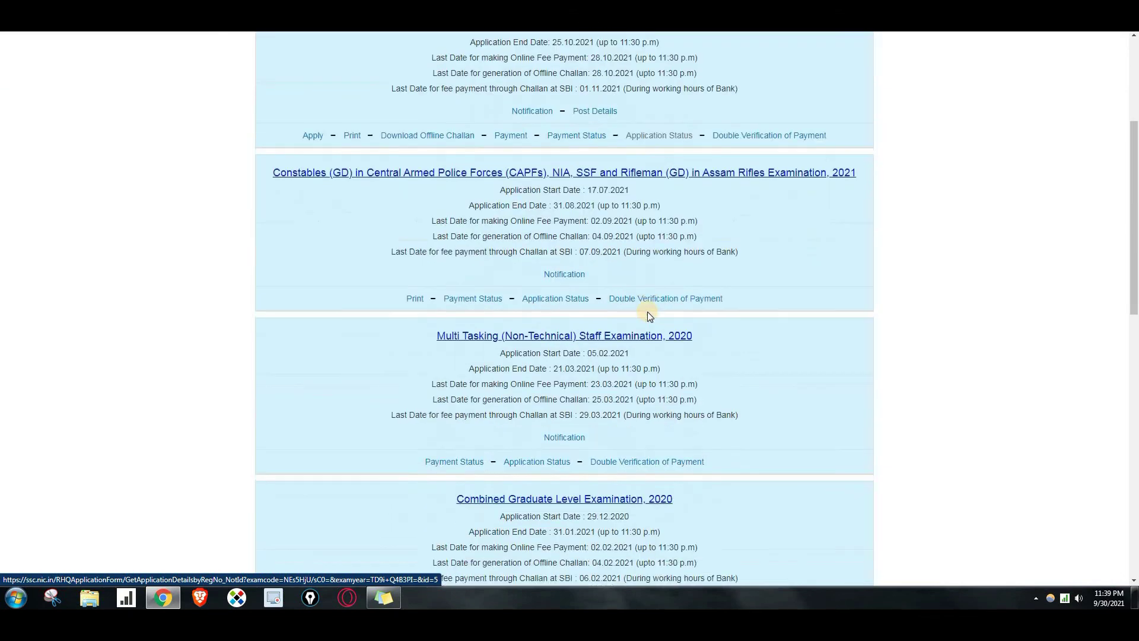
scroll(546, 124, up, 2)
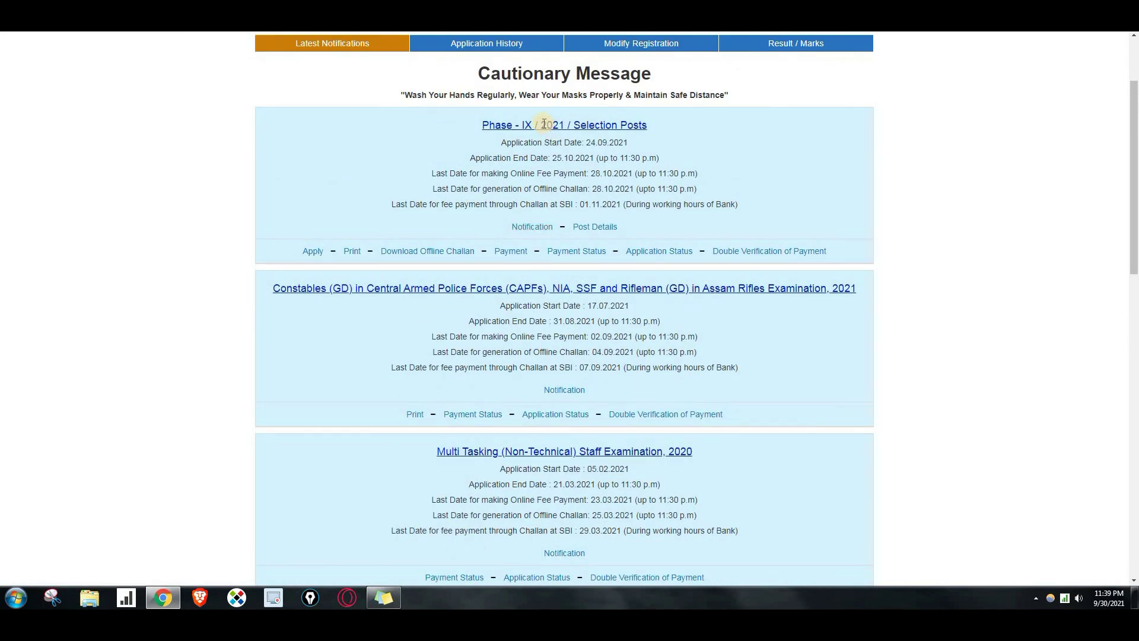
scroll(544, 124, down, 3)
scroll(478, 283, down, 5)
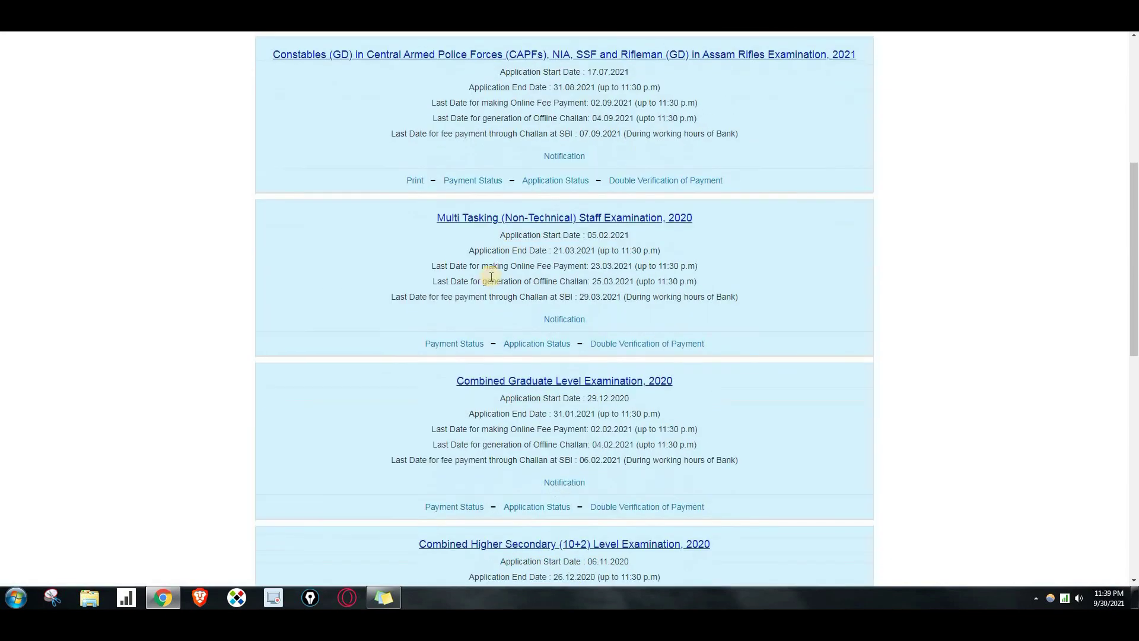
scroll(492, 260, up, 4)
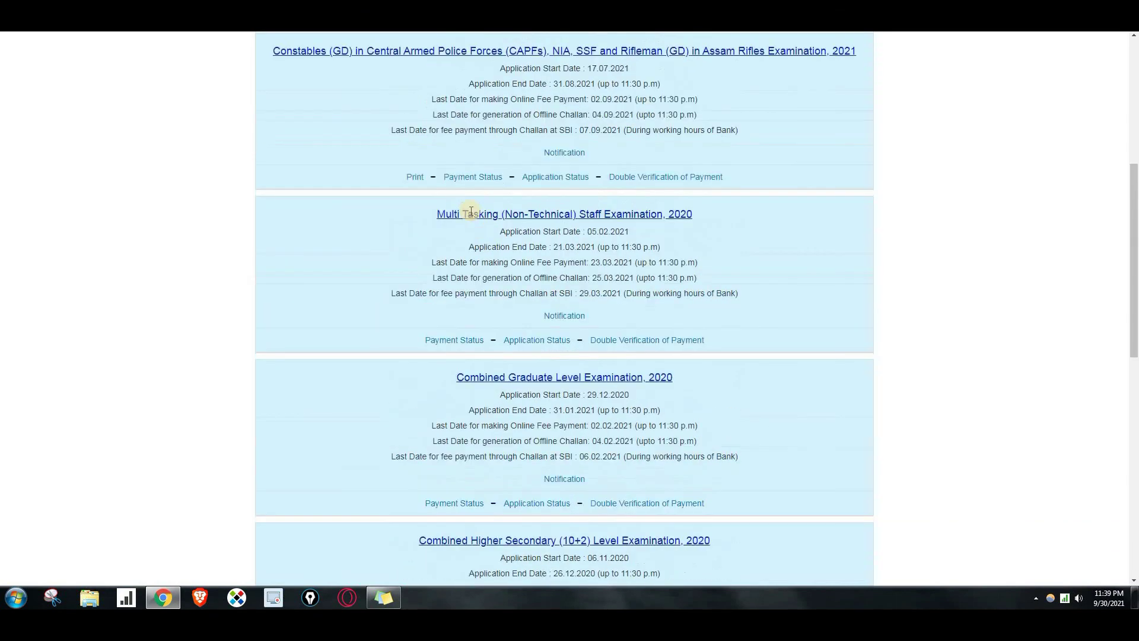
Step: Examine the Multi Tasking, Combined Graduate Level, Combined Higher Secondary, Stenographer and Junior Engineer examination notifications
drag(436, 215, 530, 219)
scroll(516, 300, down, 4)
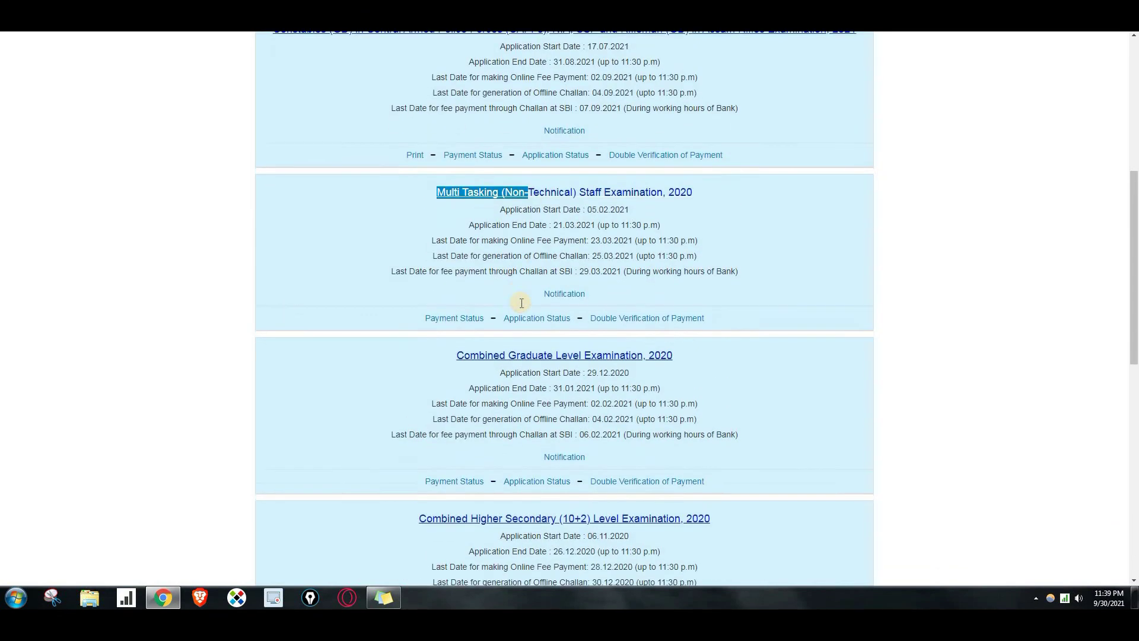
triple_click(520, 149)
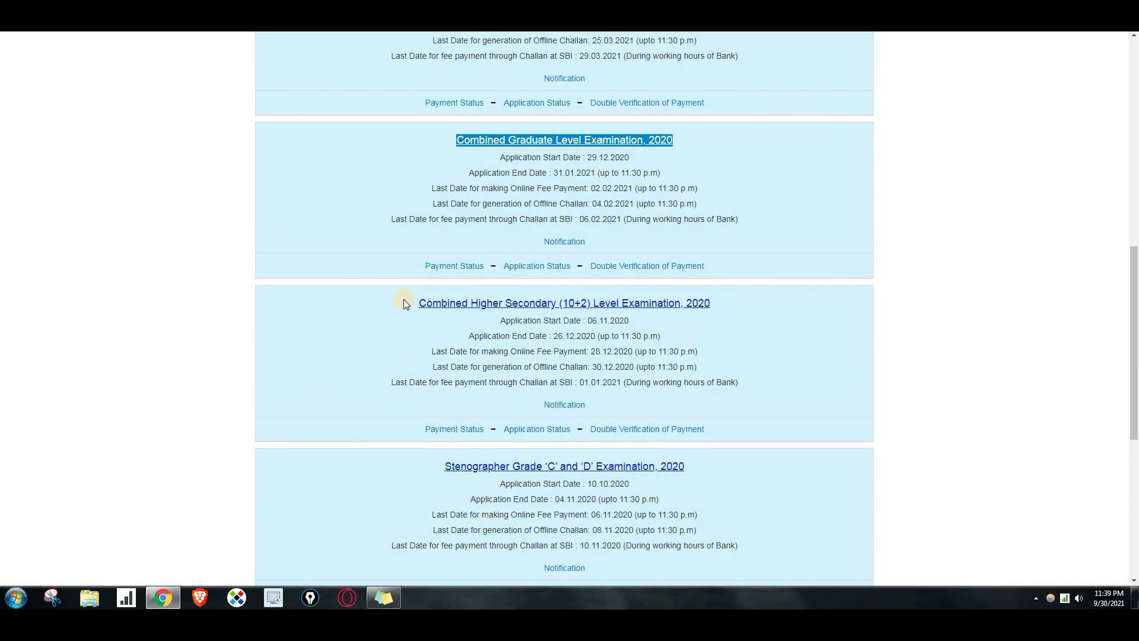
drag(405, 302, 610, 304)
scroll(429, 326, down, 2)
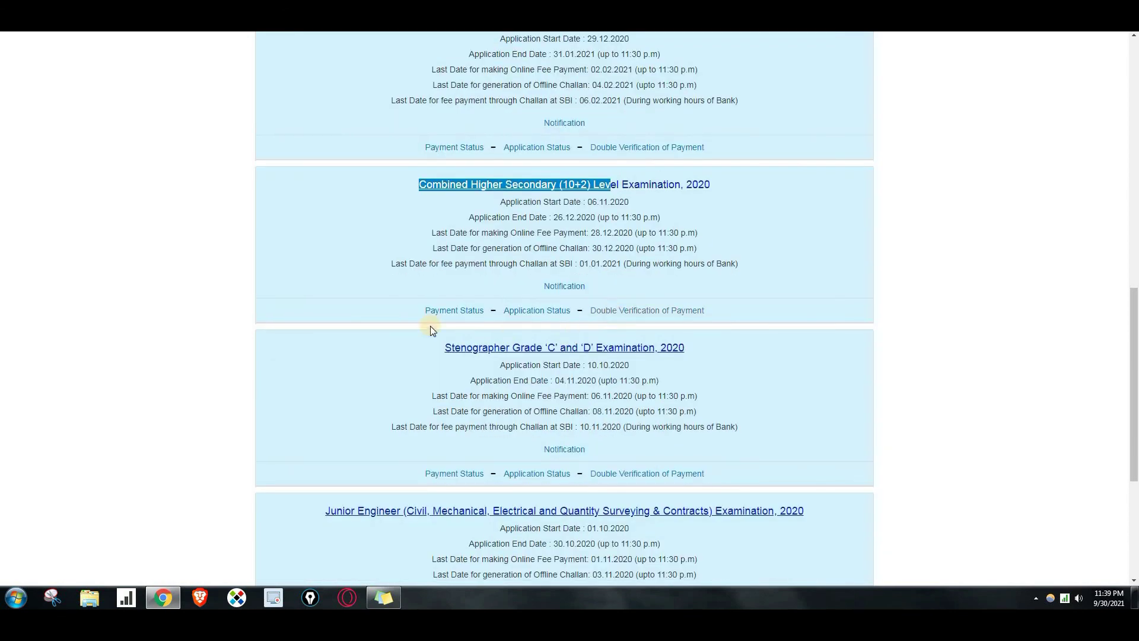
drag(442, 348, 546, 350)
scroll(546, 351, down, 3)
click(347, 332)
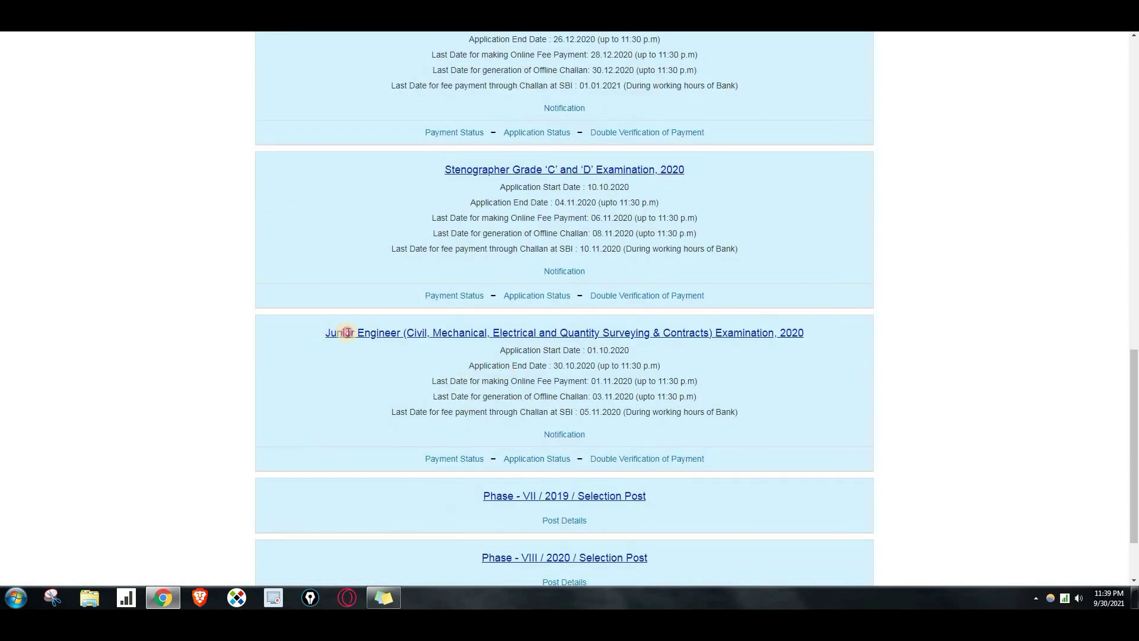
drag(347, 332, 492, 334)
scroll(571, 411, down, 2)
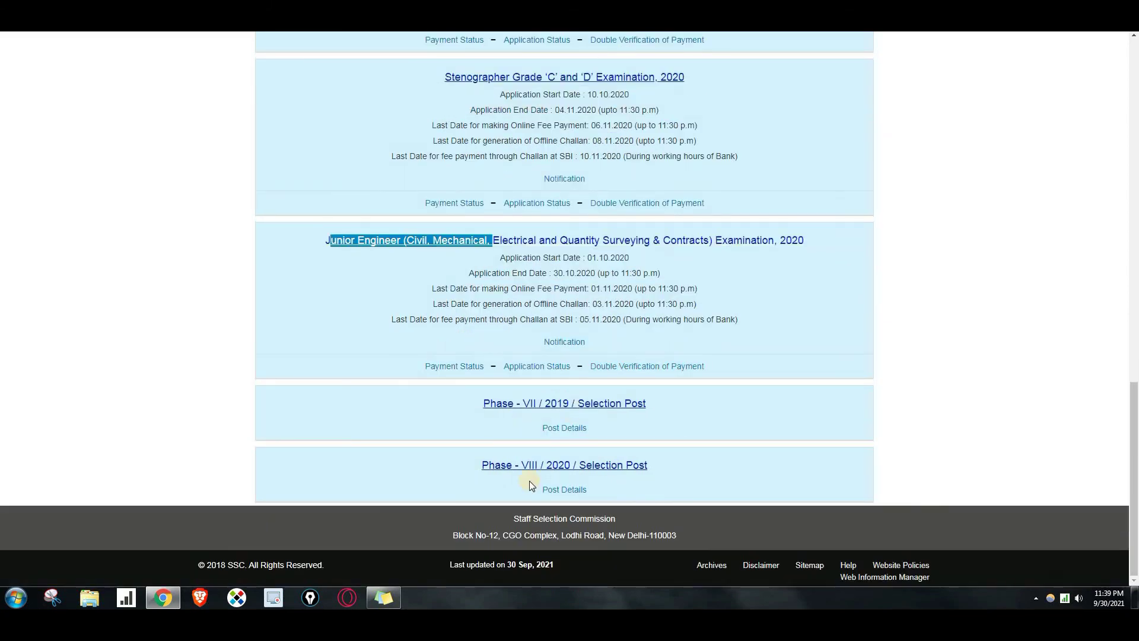
Step: Examine the Phase - IX / 2021 / Selection Posts notification and its application and payment links
scroll(763, 436, up, 15)
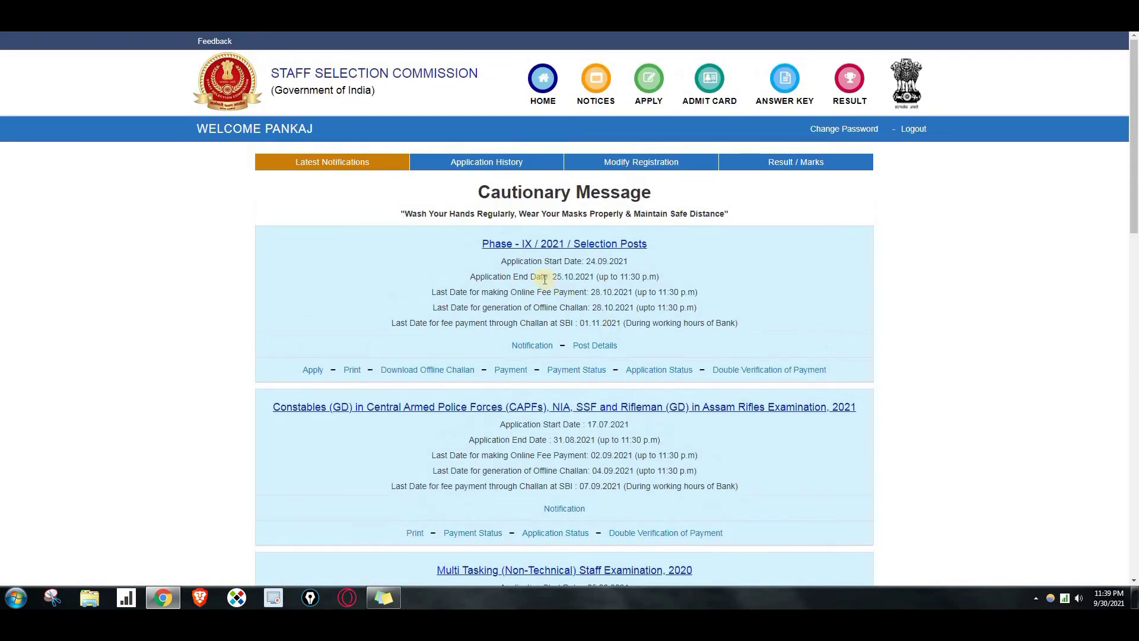
drag(465, 247, 647, 245)
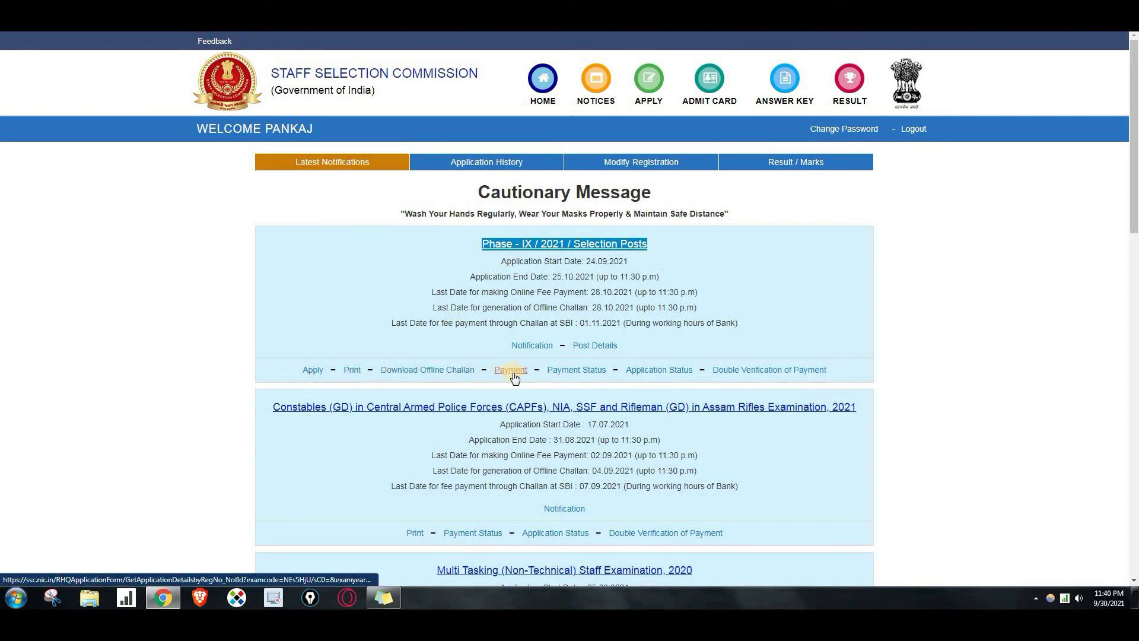
click(754, 372)
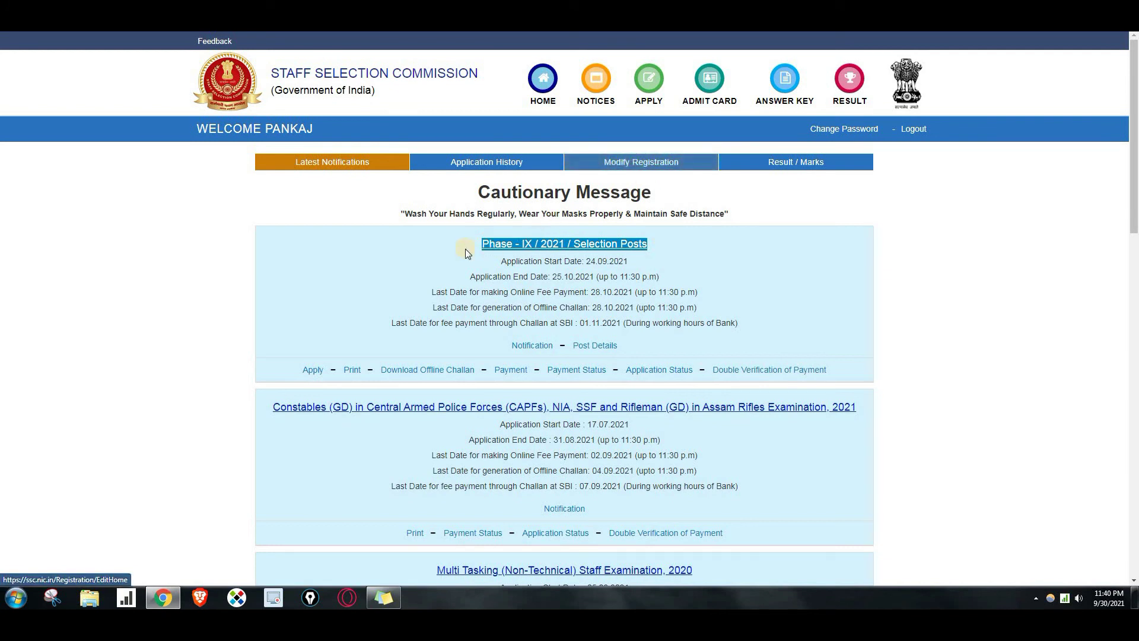
click(379, 206)
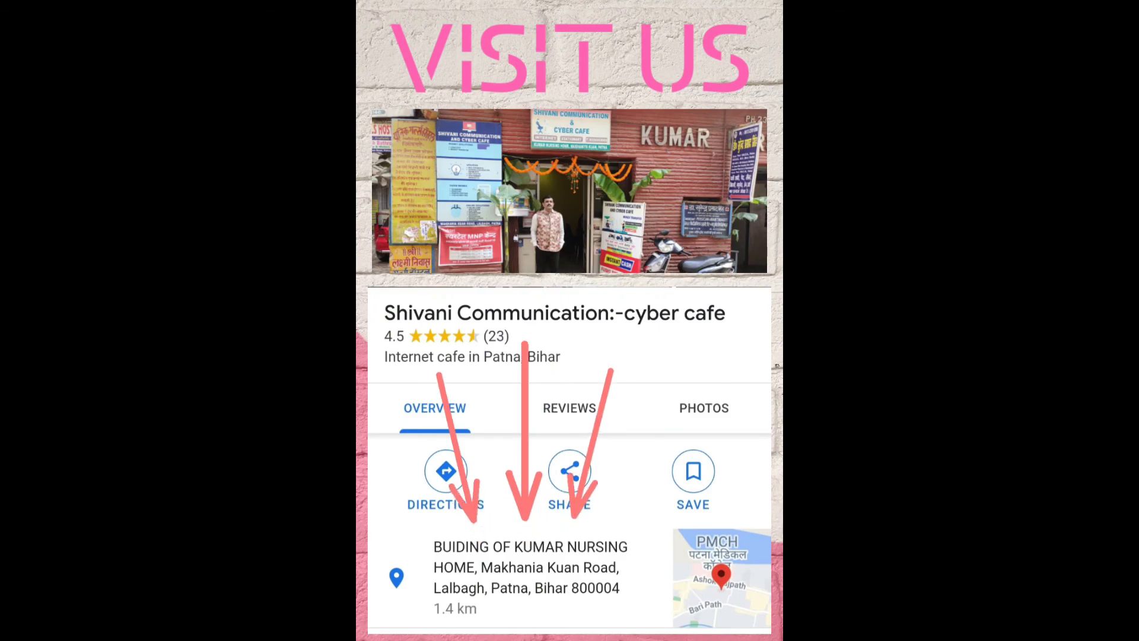
click(10, 628)
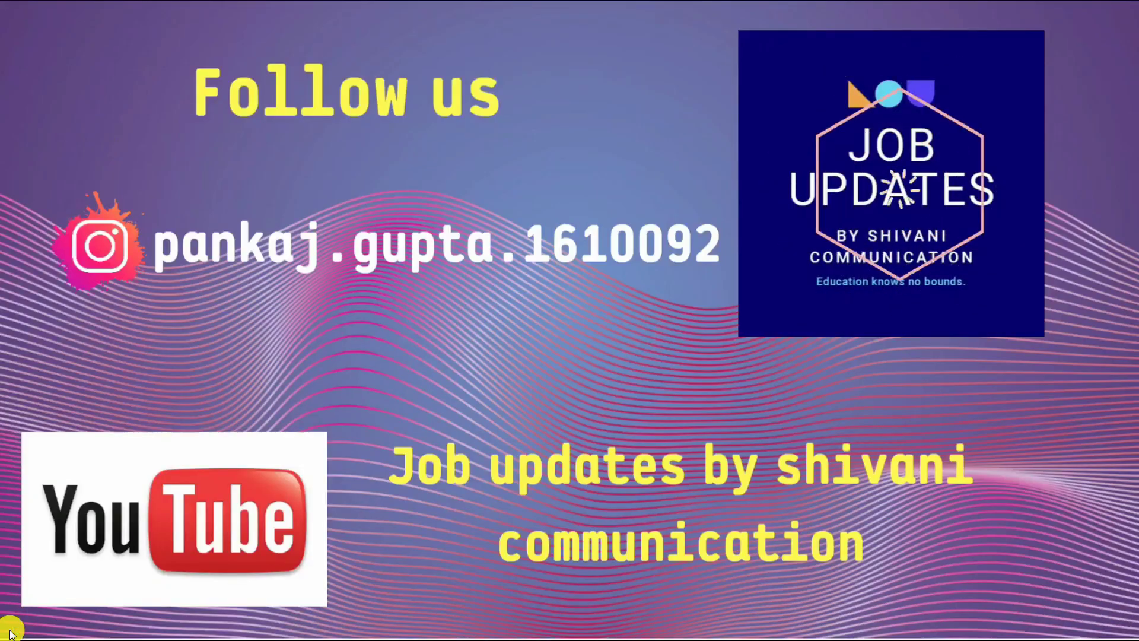